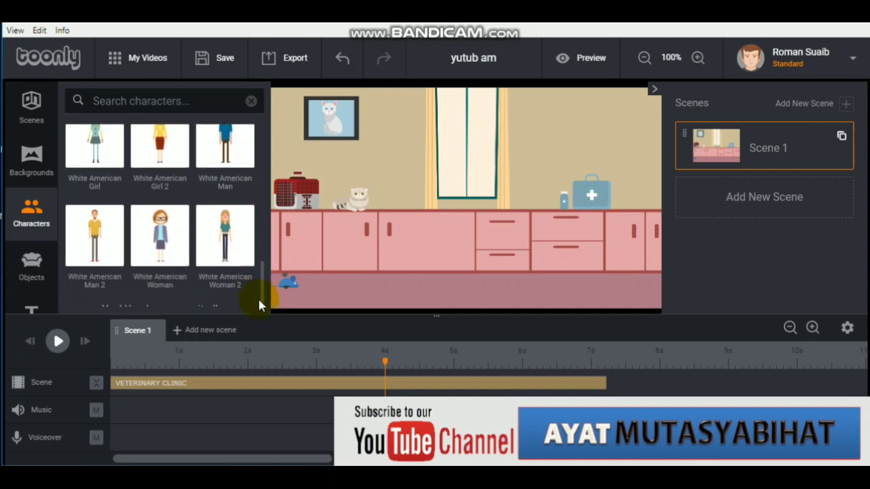
- Look through the available characters in the character library
scroll(260, 286, "up", 4)
scroll(268, 269, "up", 5)
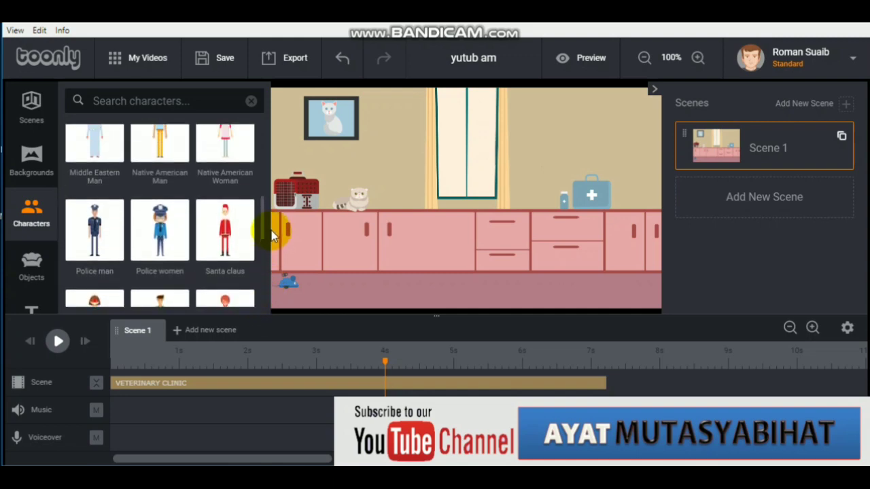
scroll(270, 235, "up", 5)
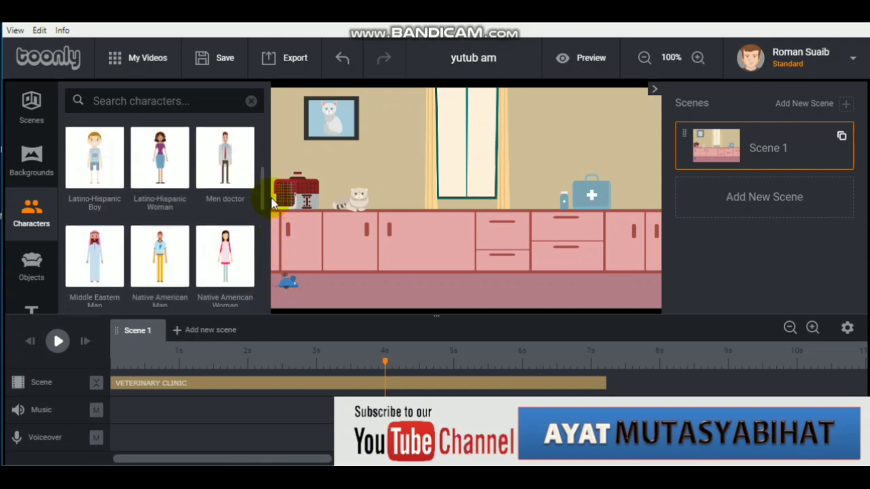
scroll(270, 180, "up", 2)
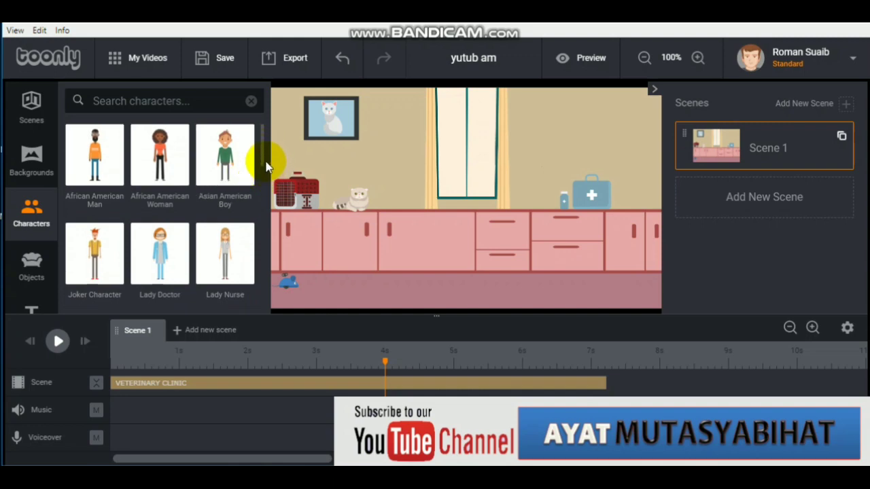
left_click_drag(264, 163, 257, 302)
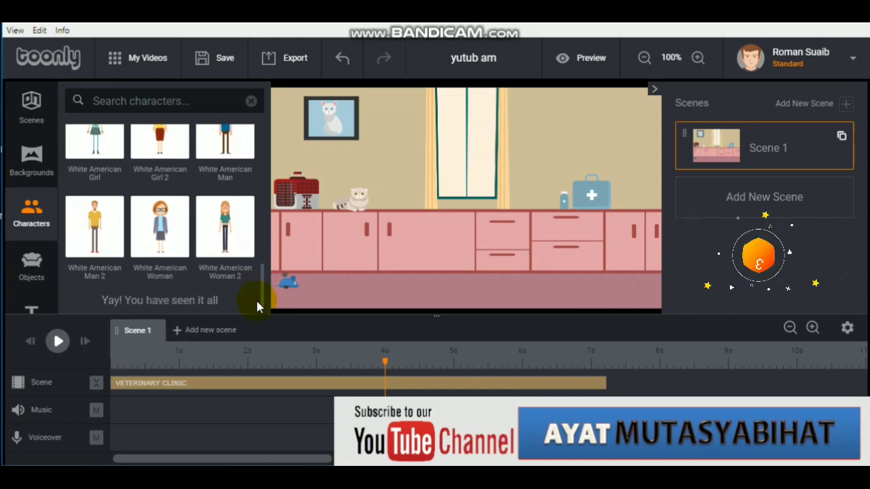
- Add the Garuda Pancasila emblem from the object library to the veterinary clinic scene
left_click(30, 272)
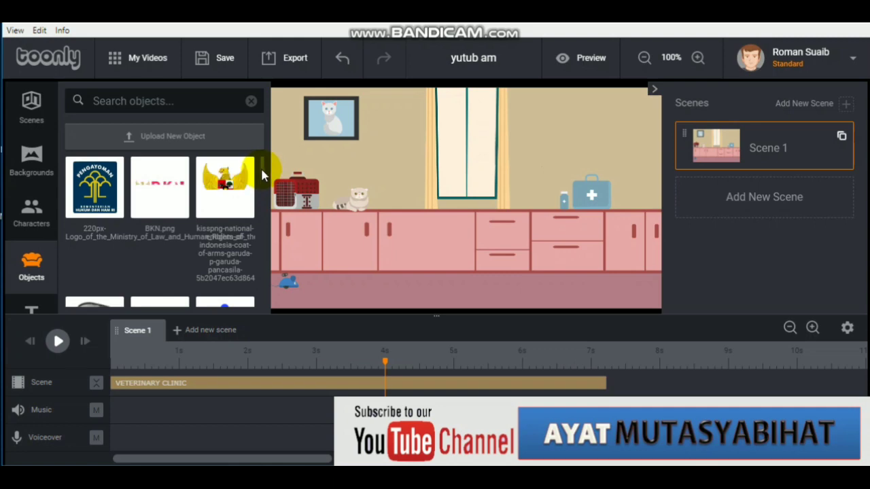
left_click_drag(263, 174, 262, 300)
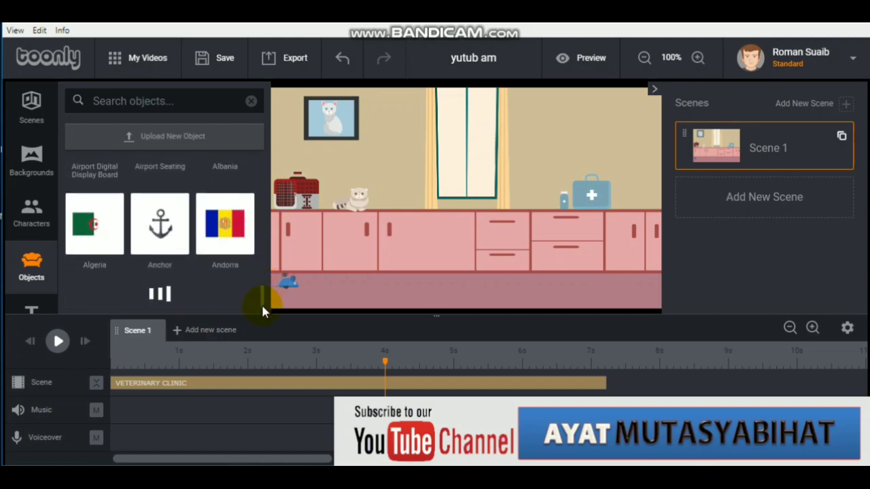
scroll(265, 241, "up", 10)
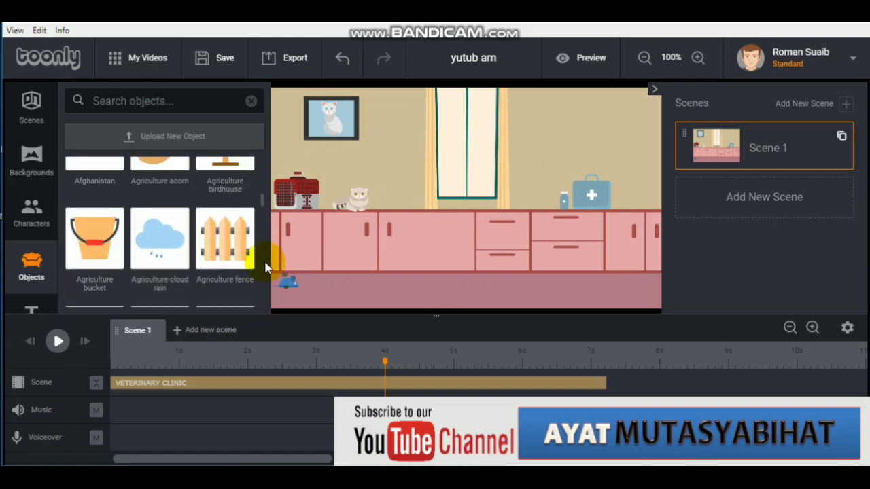
scroll(264, 237, "up", 2)
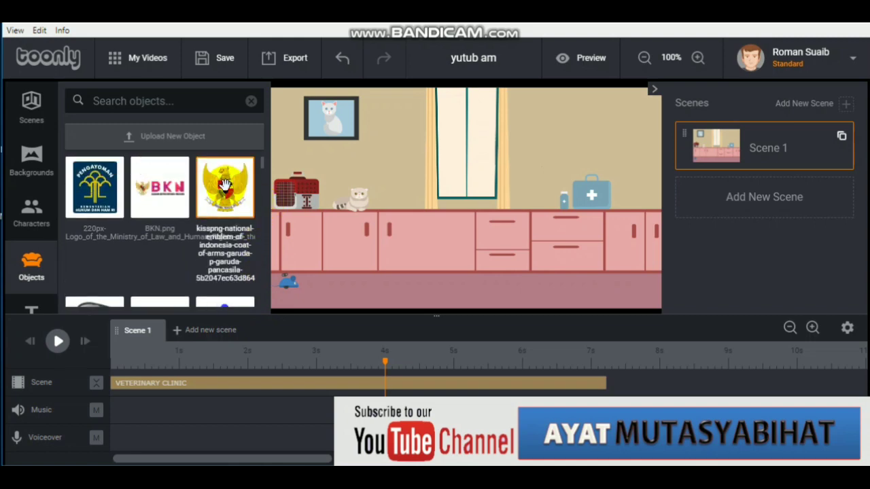
left_click_drag(225, 185, 352, 144)
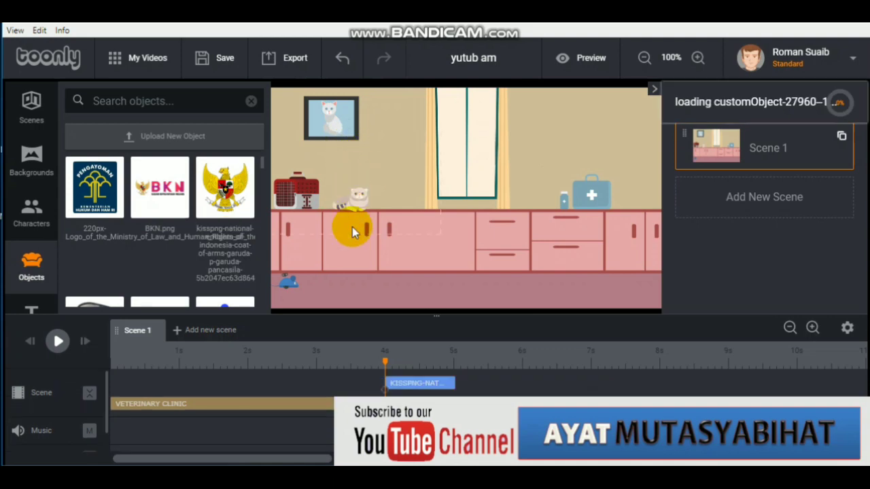
- Shrink the emblem to about the size of the cat picture and place it on the wall above the first-aid kit
left_click(403, 382)
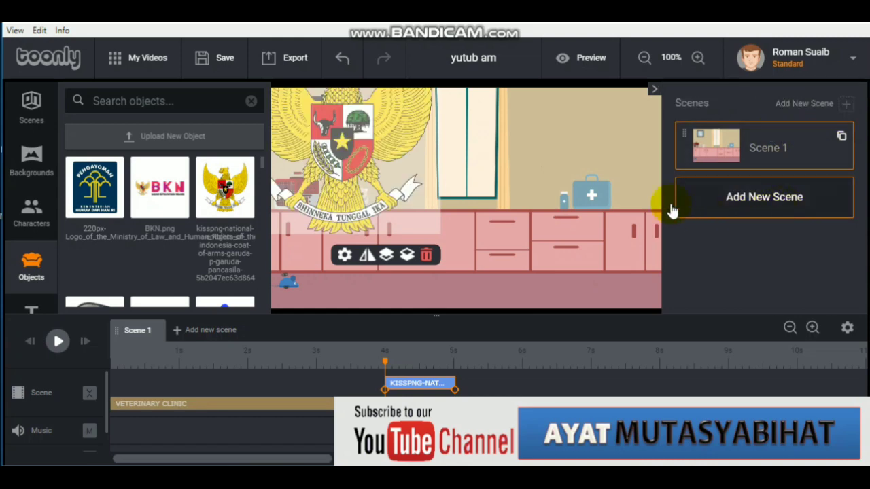
left_click_drag(384, 175, 474, 224)
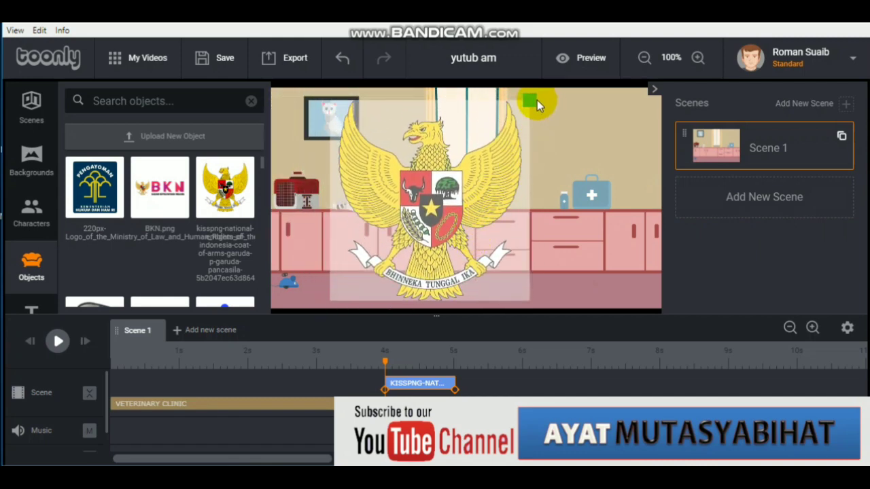
left_click_drag(537, 100, 346, 125)
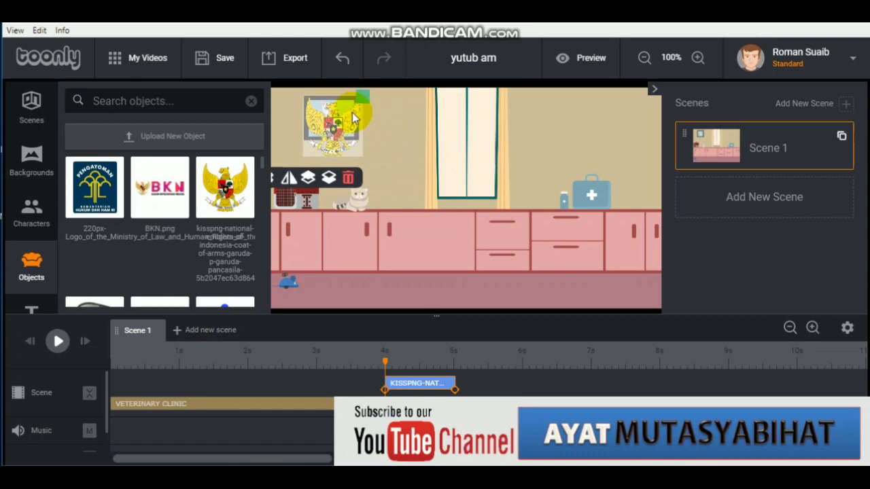
left_click_drag(347, 119, 573, 130)
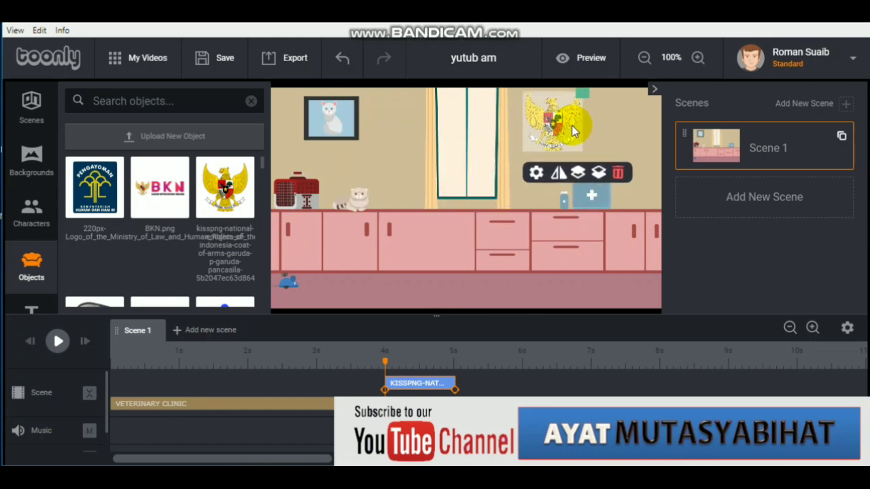
left_click(594, 199)
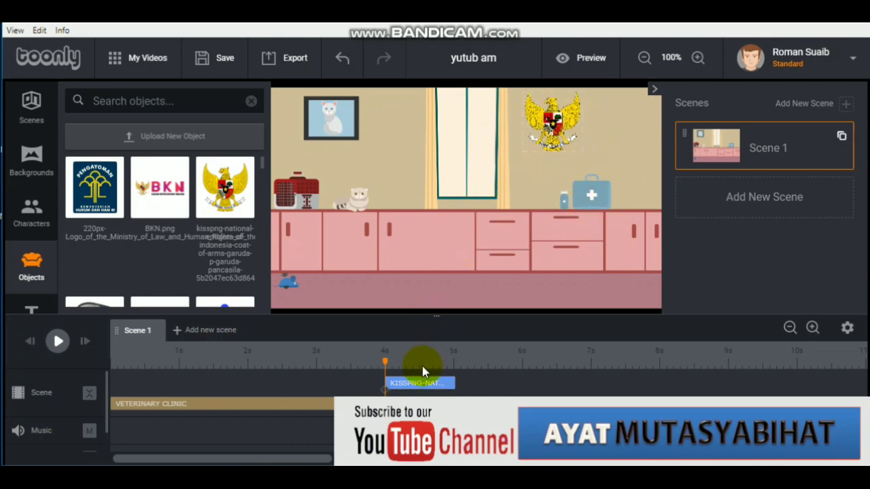
- Move the emblem's timeline clip to start at about 1.6 s and extend its end to about 7.2 s
left_click(421, 385)
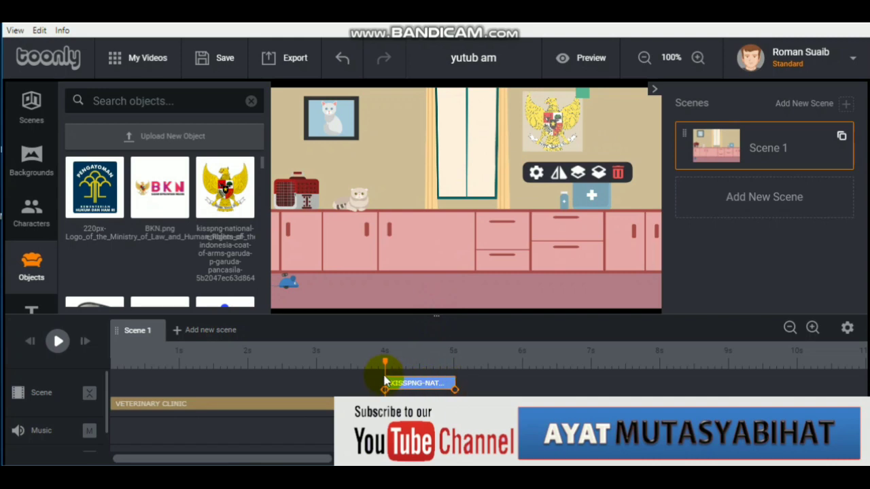
left_click_drag(385, 362, 348, 361)
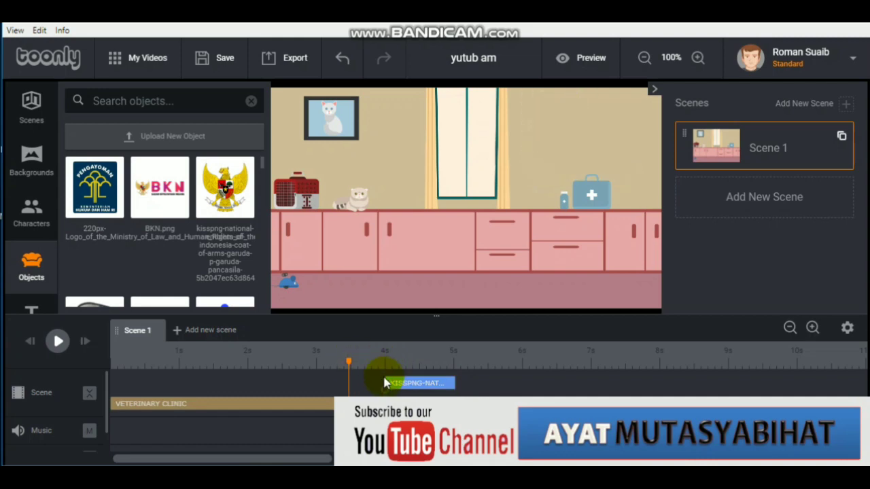
left_click(389, 384)
left_click_drag(393, 385, 226, 376)
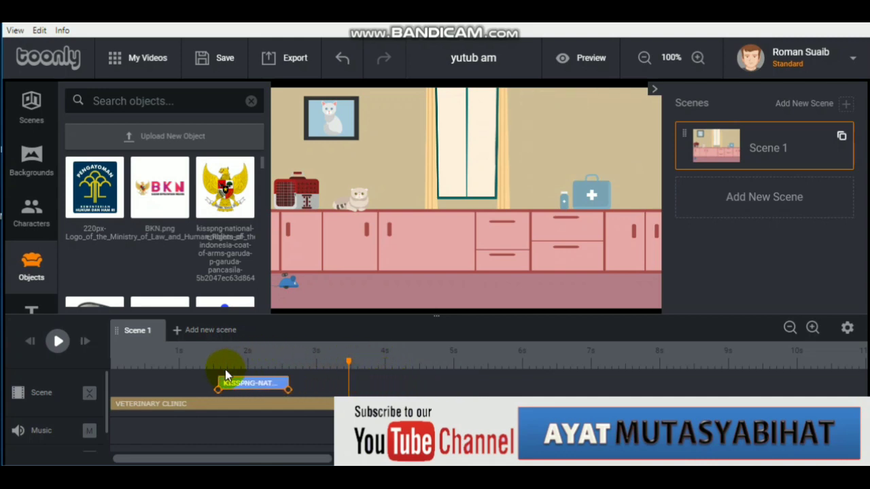
left_click(289, 394)
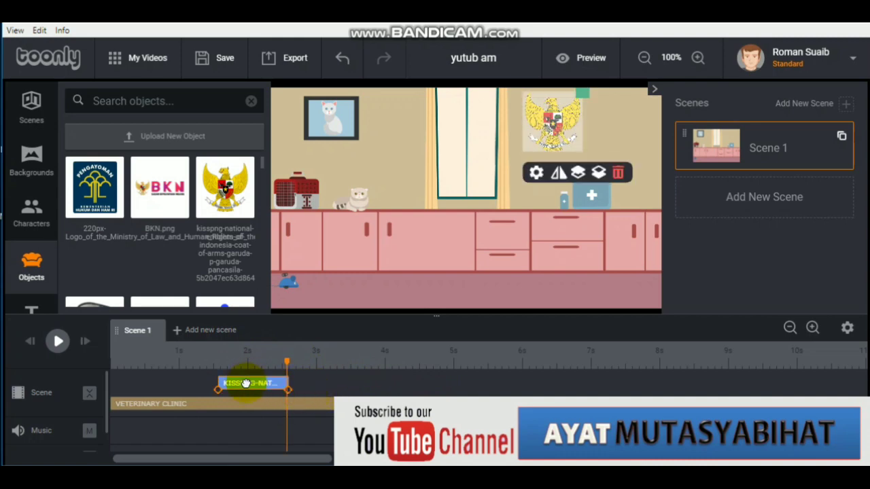
left_click_drag(291, 389, 595, 393)
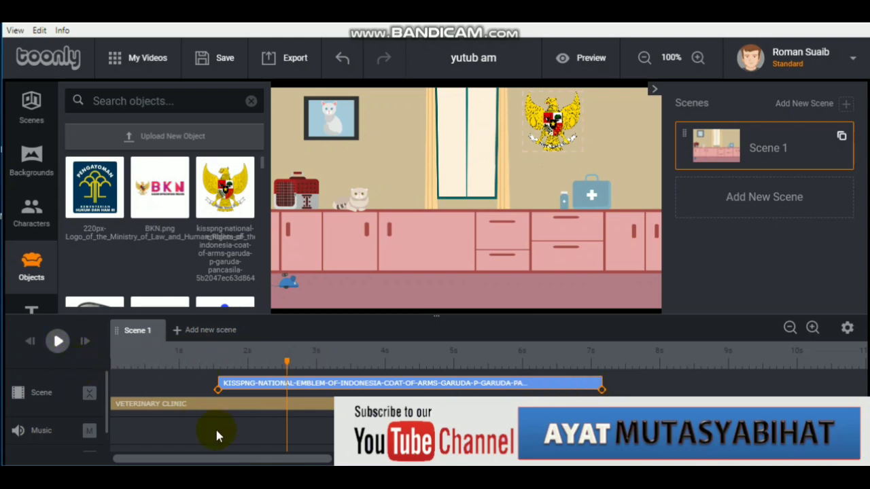
- Play the scene and extend the end of the emblem's clip to about 7.3 s
left_click(57, 342)
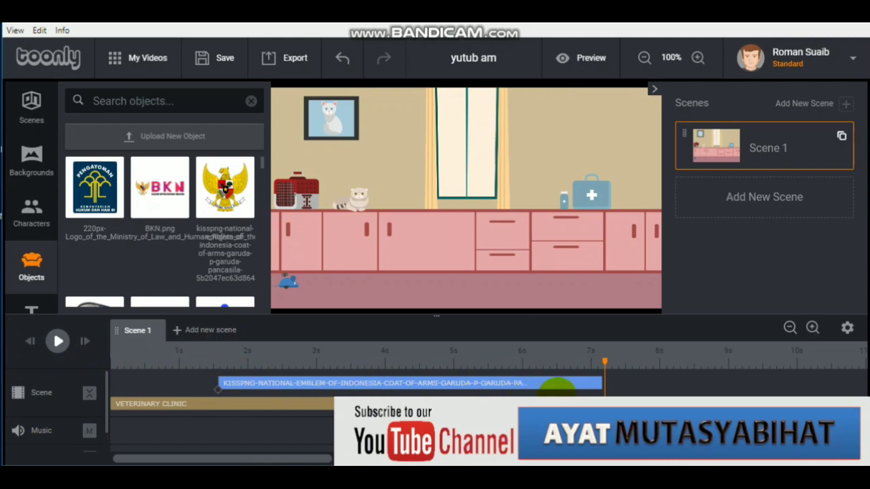
left_click(562, 383)
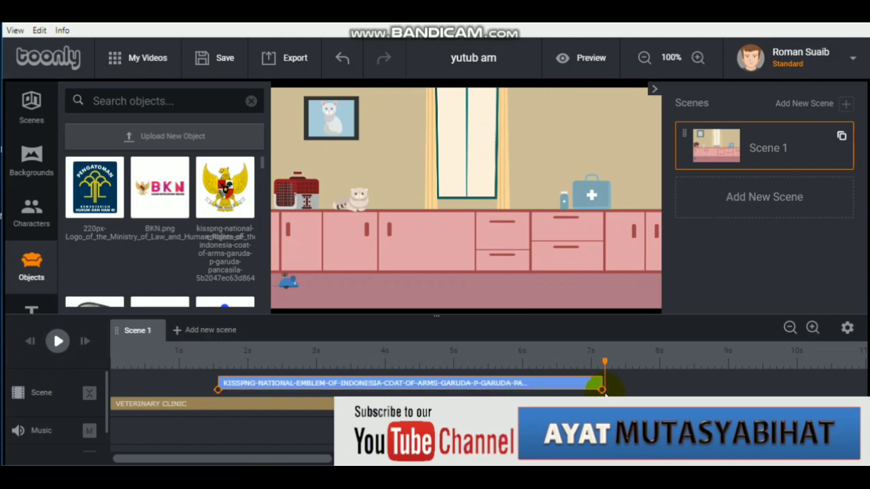
left_click_drag(600, 383, 609, 384)
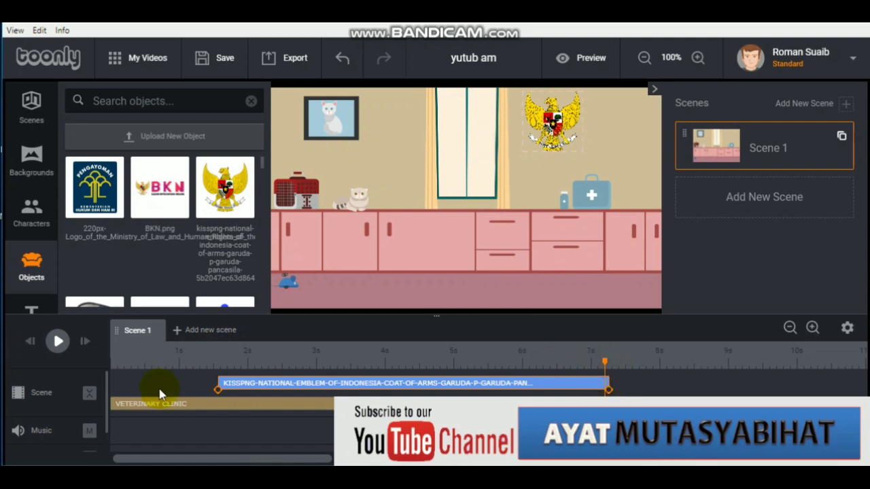
left_click(175, 401)
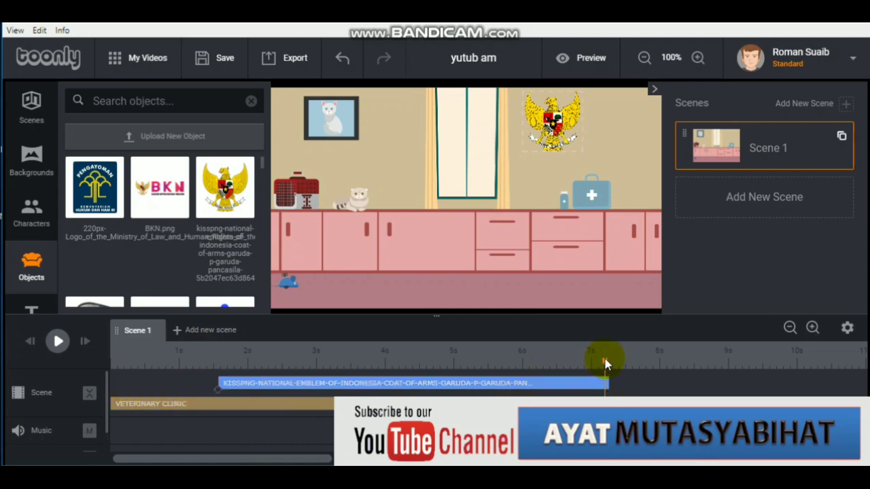
- Play the scene from the start and shorten the emblem's clip to end at about 6.7 s
left_click_drag(607, 365, 98, 364)
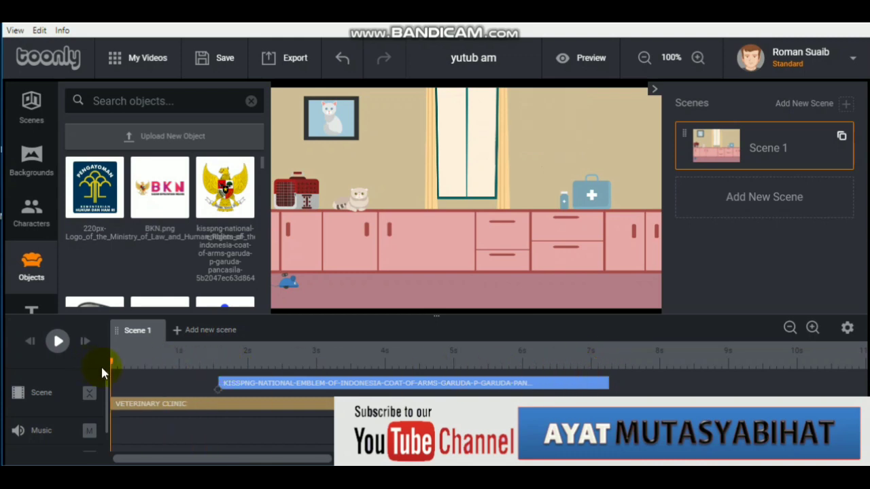
left_click(166, 311)
left_click(58, 343)
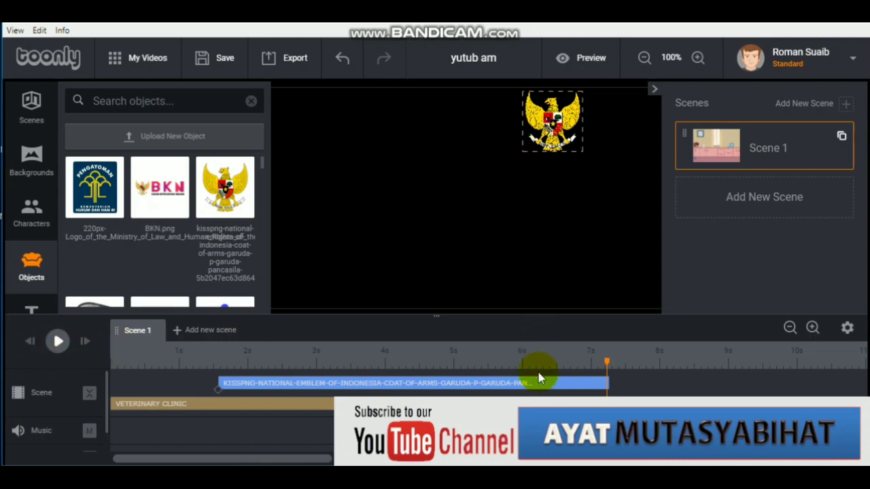
left_click(600, 382)
left_click_drag(601, 382, 562, 382)
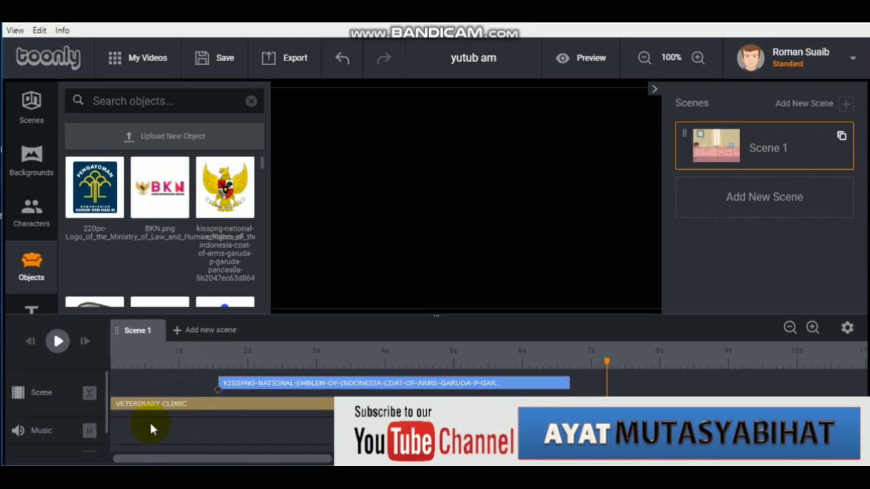
scroll(156, 224, "down", 5)
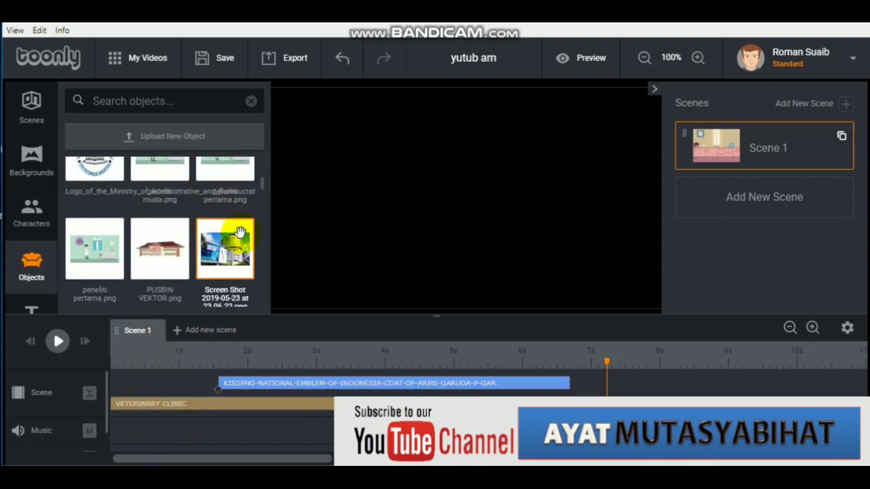
scroll(242, 235, "down", 3)
scroll(34, 252, "down", 2)
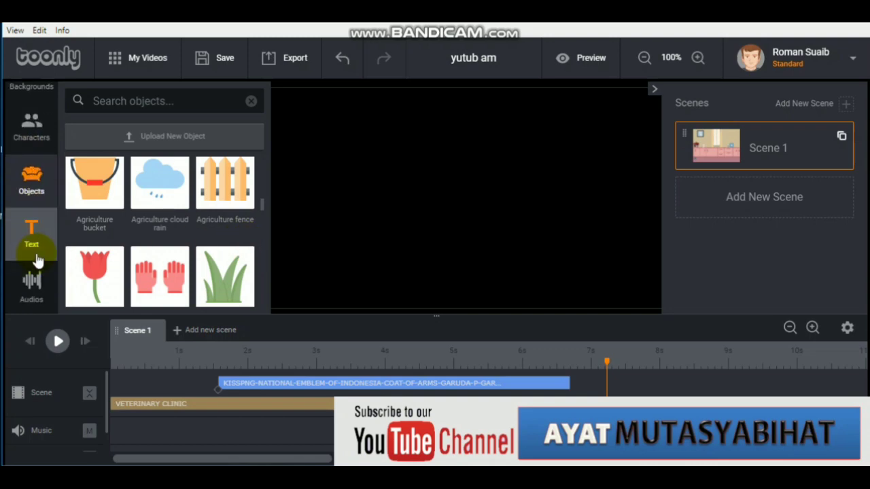
scroll(39, 263, "up", 2)
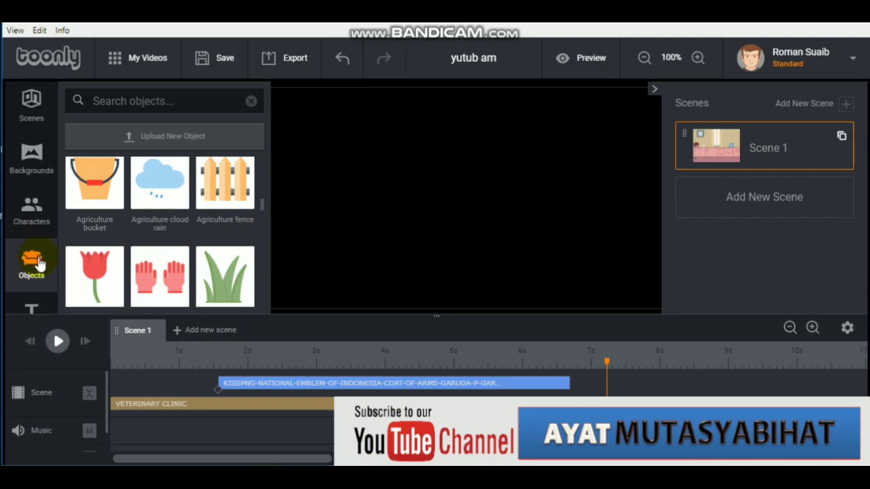
scroll(39, 264, "down", 2)
scroll(39, 262, "up", 2)
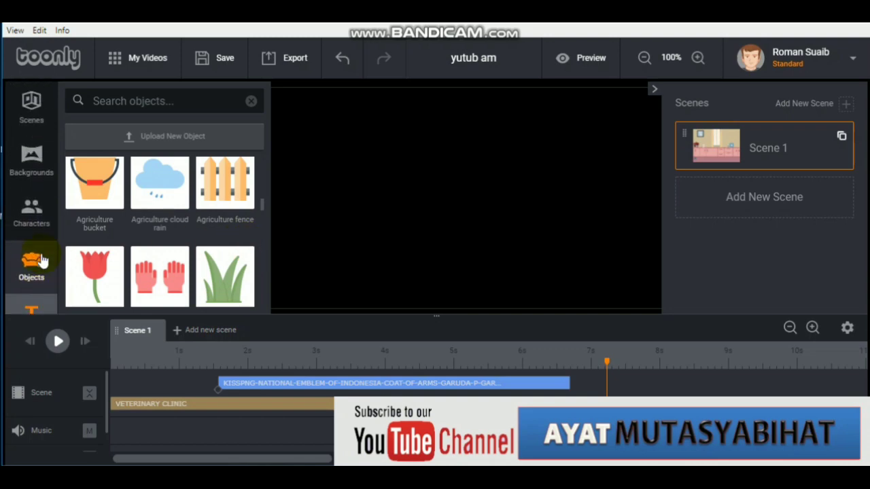
- Add the Police man character at the far left of the scene and move its timeline clip to start at about 0.8 s
left_click(44, 219)
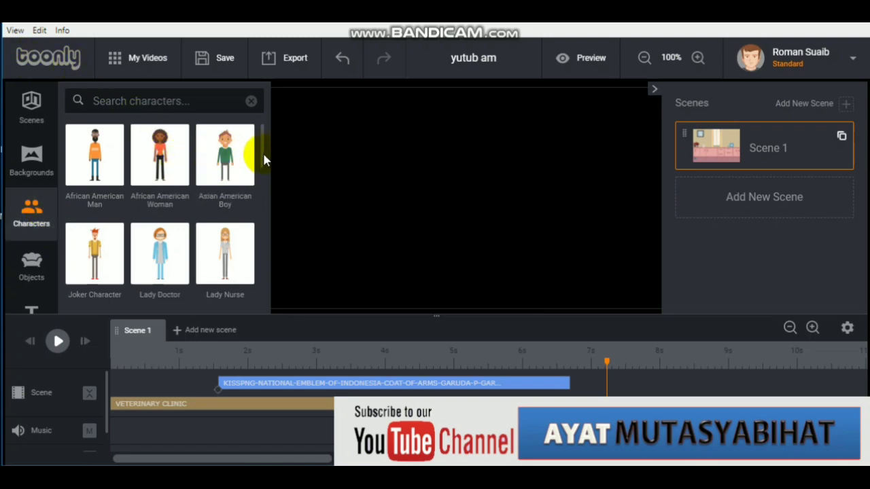
left_click_drag(263, 160, 261, 238)
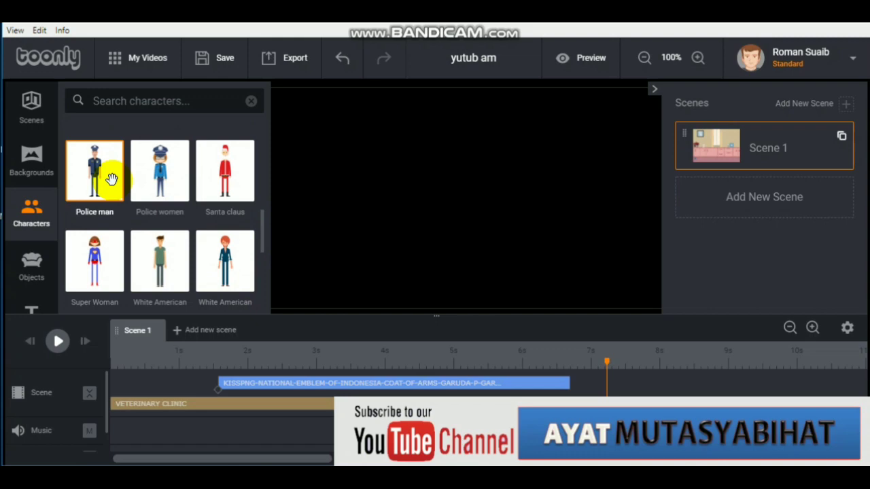
left_click_drag(111, 178, 291, 199)
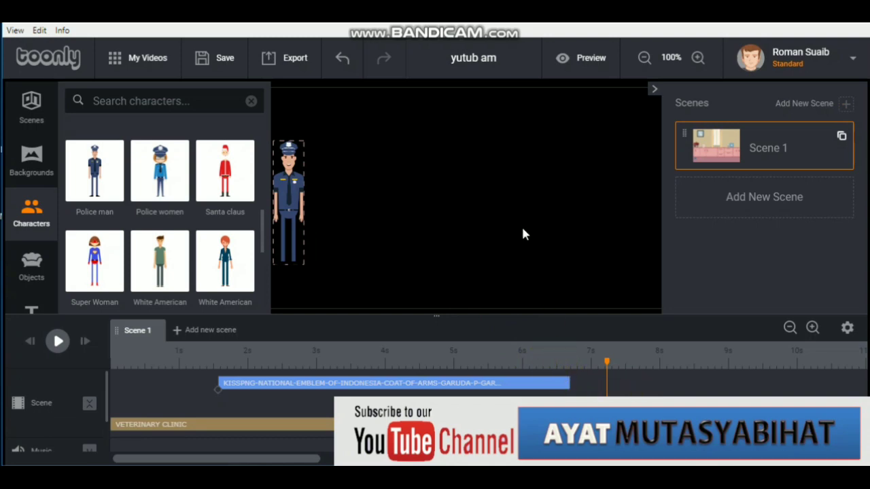
left_click_drag(609, 367, 164, 367)
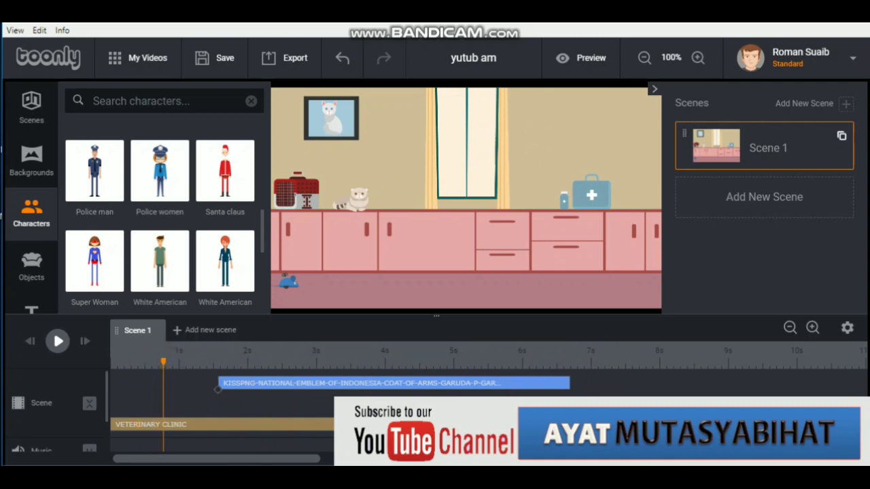
left_click_drag(530, 401, 197, 399)
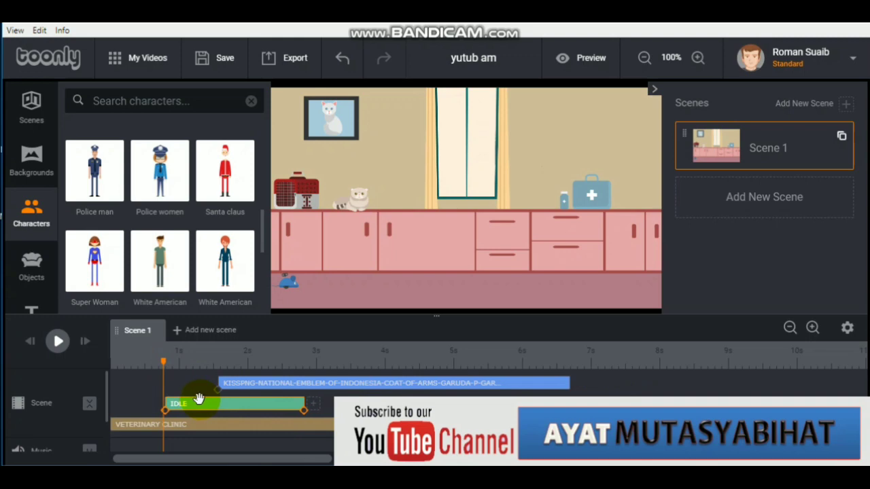
- Extend the end of the policeman's timeline clip to about 6.9 s and play the scene
left_click_drag(316, 410, 584, 403)
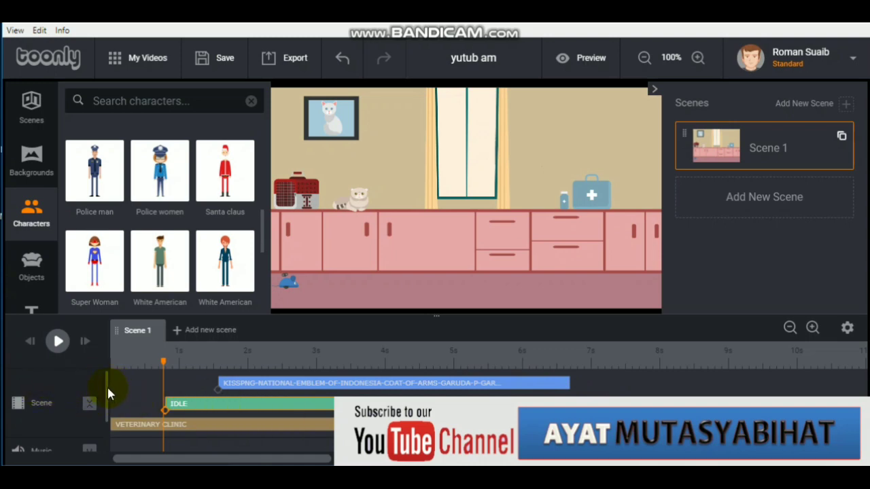
left_click(59, 342)
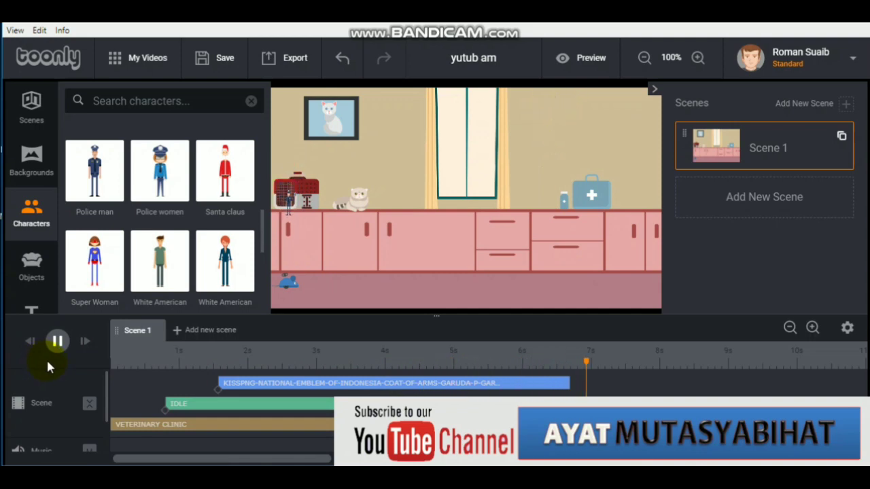
key("space")
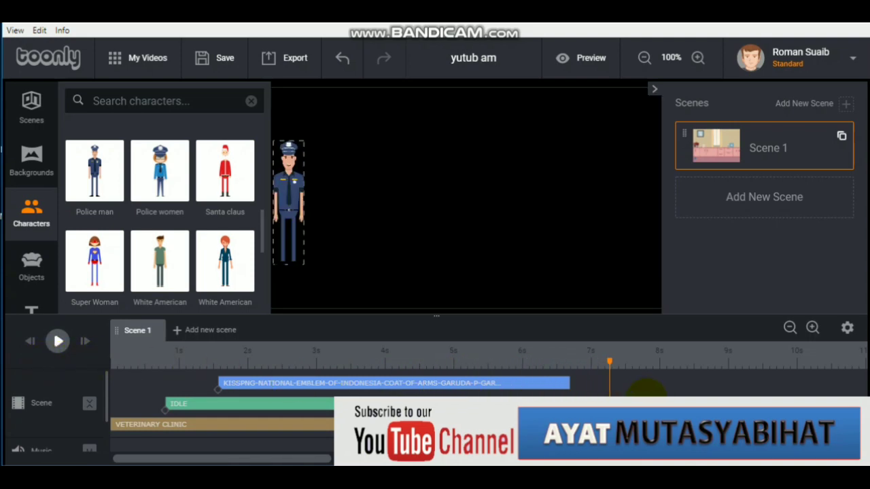
- At about 0.8 s, enlarge the policeman slightly and stand him on the floor in front of the cabinets, just right of the cat
left_click_drag(610, 362, 168, 367)
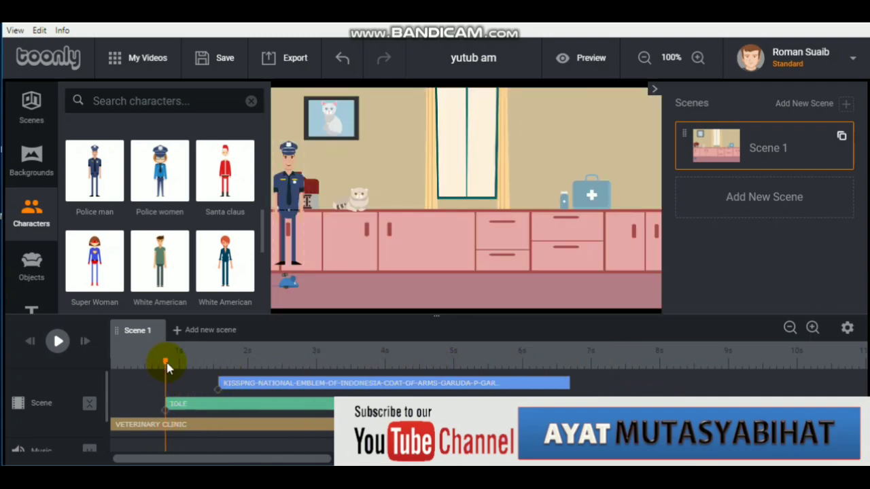
left_click(294, 210)
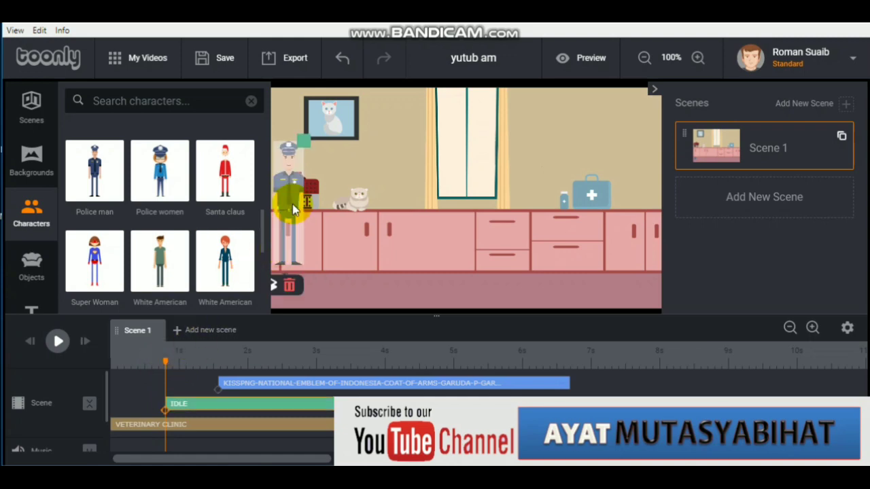
left_click(301, 219)
left_click_drag(302, 219, 346, 238)
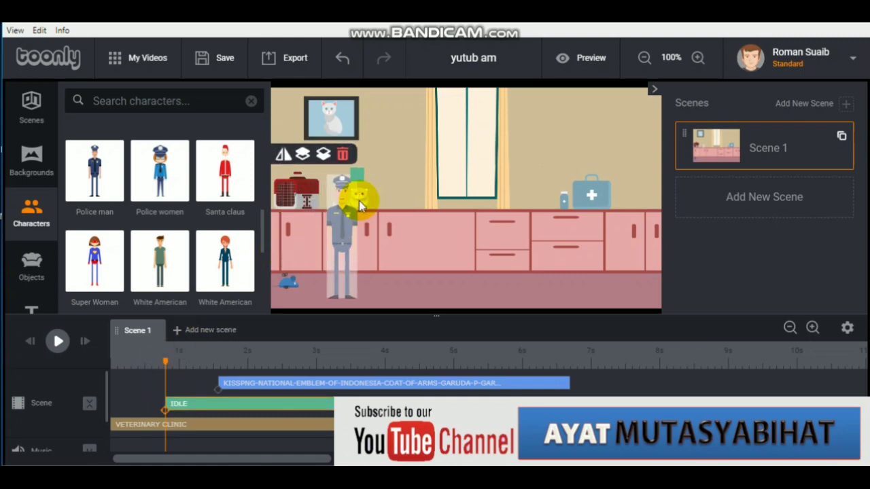
left_click_drag(360, 176, 365, 169)
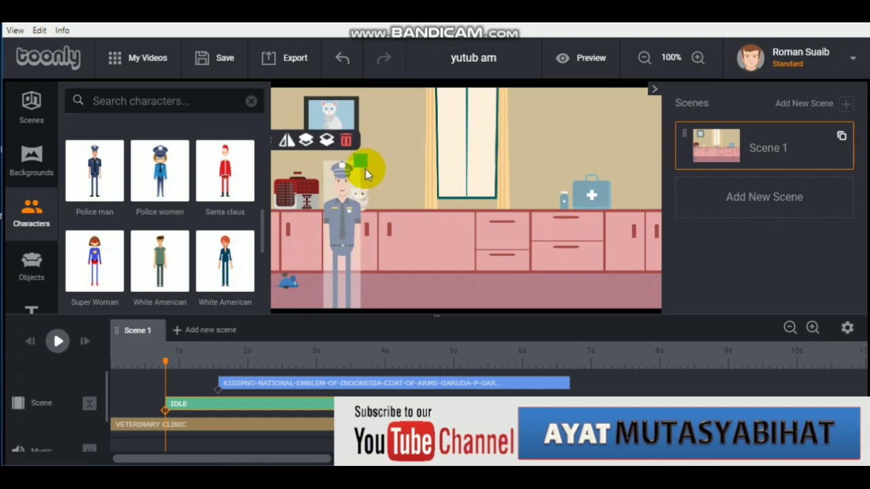
left_click_drag(358, 201, 359, 193)
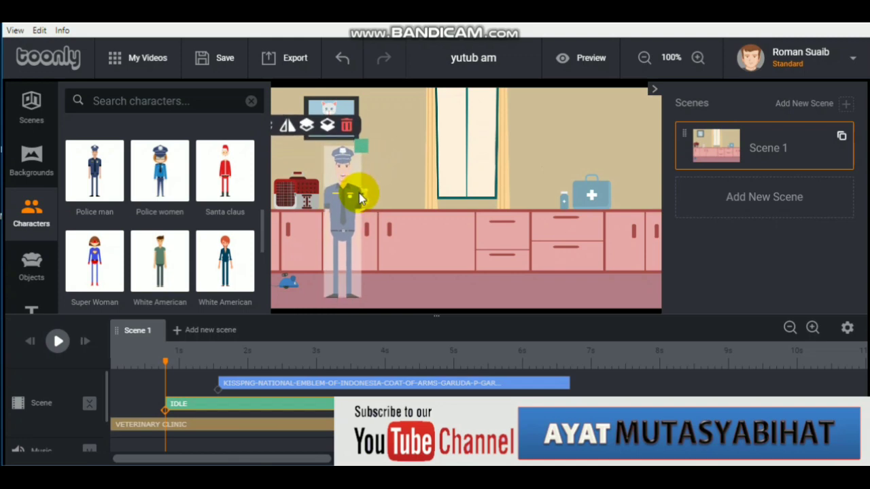
left_click(411, 297)
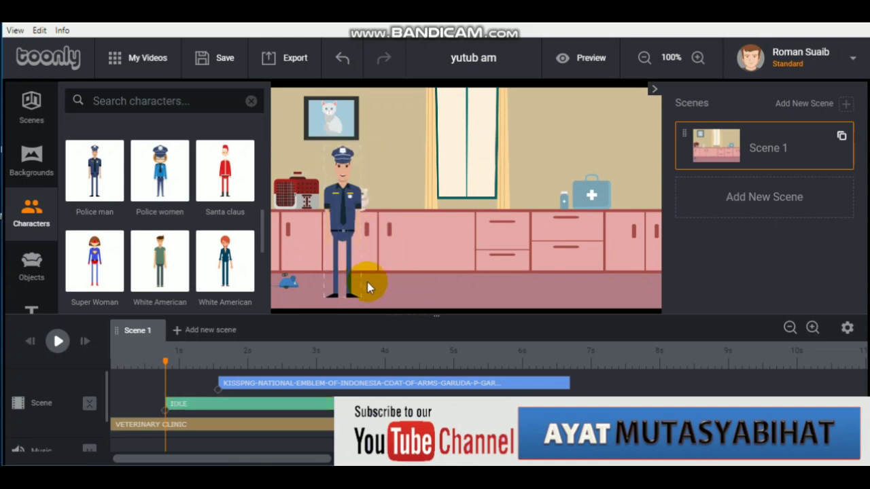
left_click(336, 265)
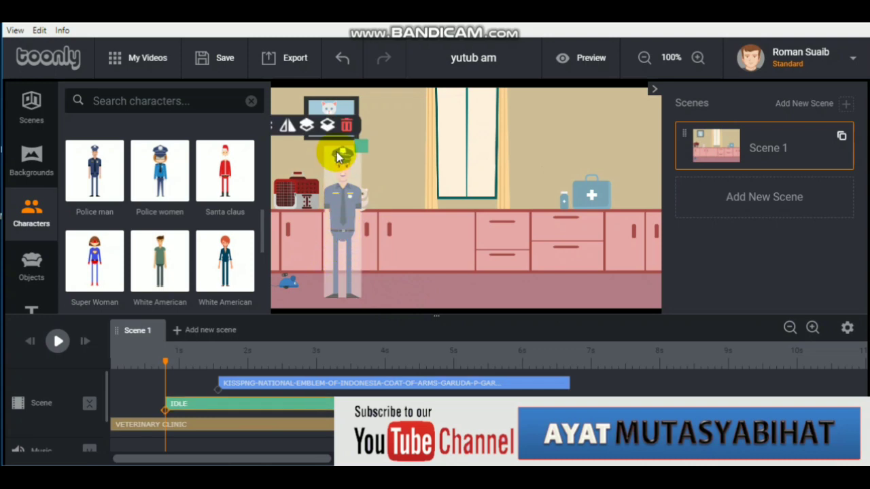
left_click_drag(342, 187, 379, 197)
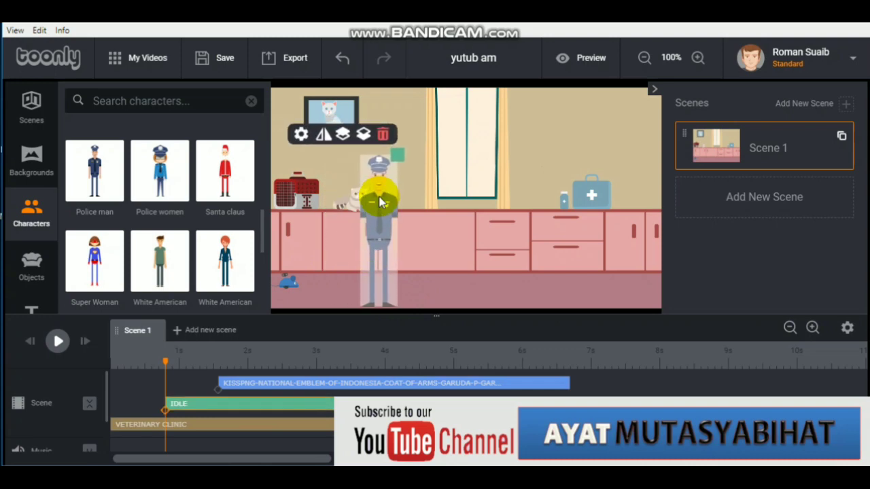
- Set the policeman's animation type to Hands on waist
left_click(302, 136)
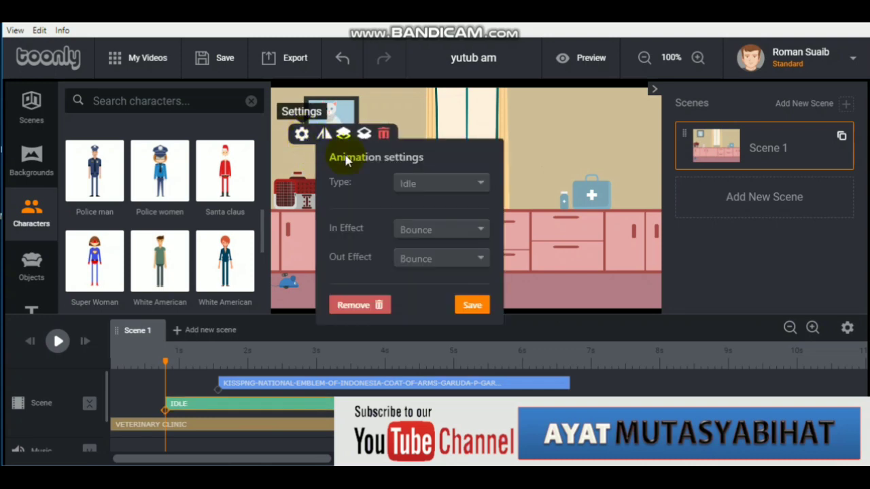
left_click(421, 181)
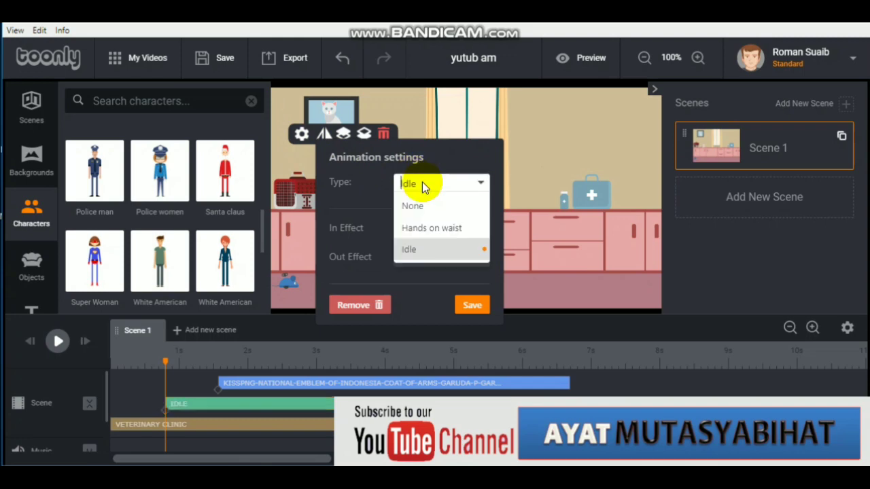
left_click(429, 228)
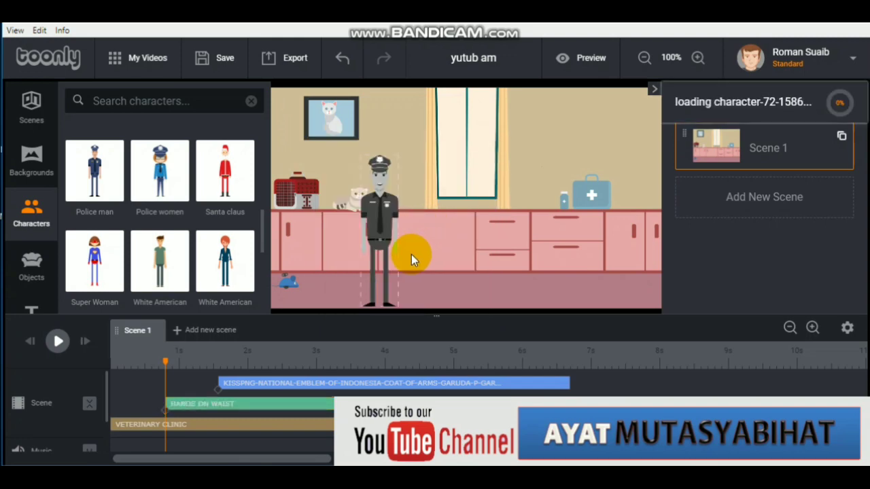
left_click(399, 287)
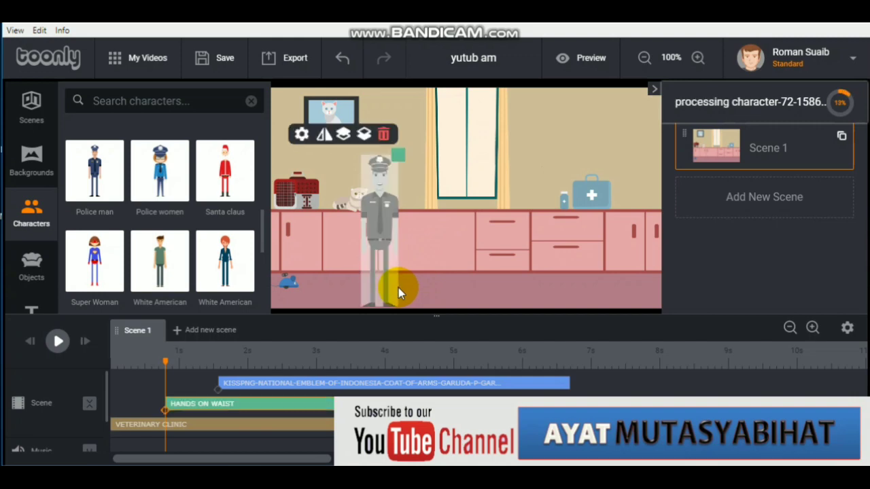
left_click(301, 135)
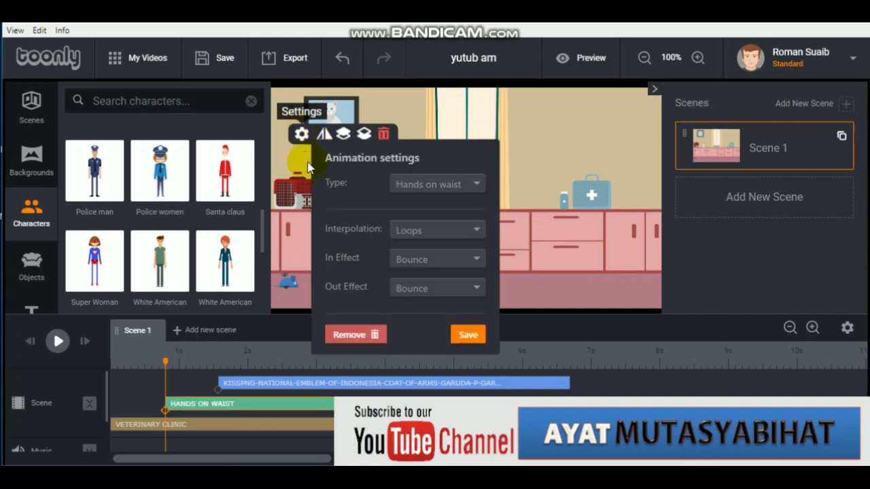
left_click(454, 183)
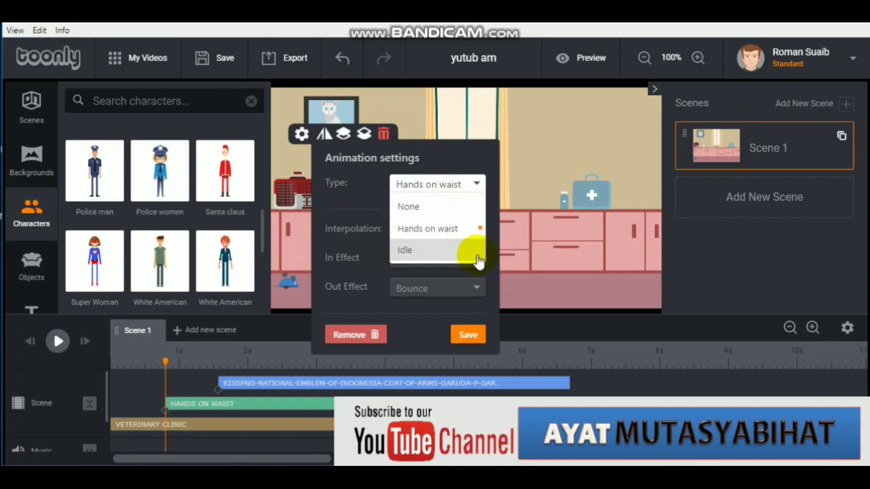
left_click(491, 289)
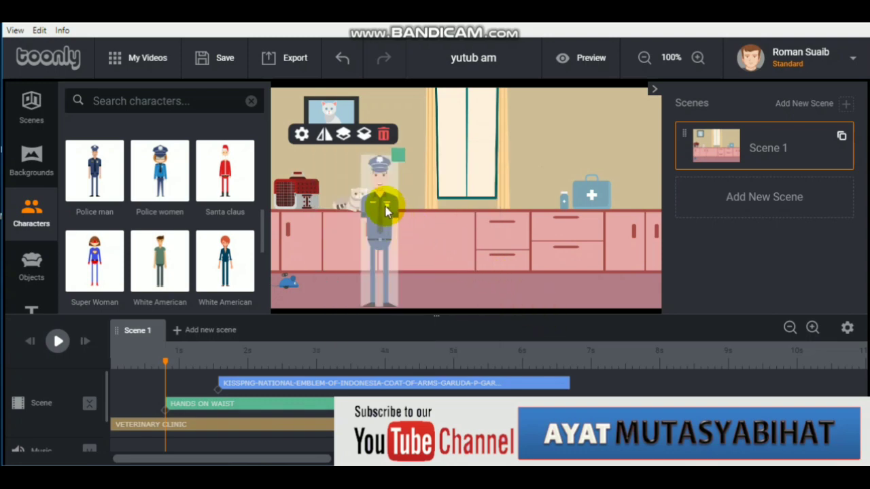
- Set the policeman's animation to Stretch interpolation, 4 Times repeat, Grow in effect and Shrink out effect, and play the scene
left_click(300, 133)
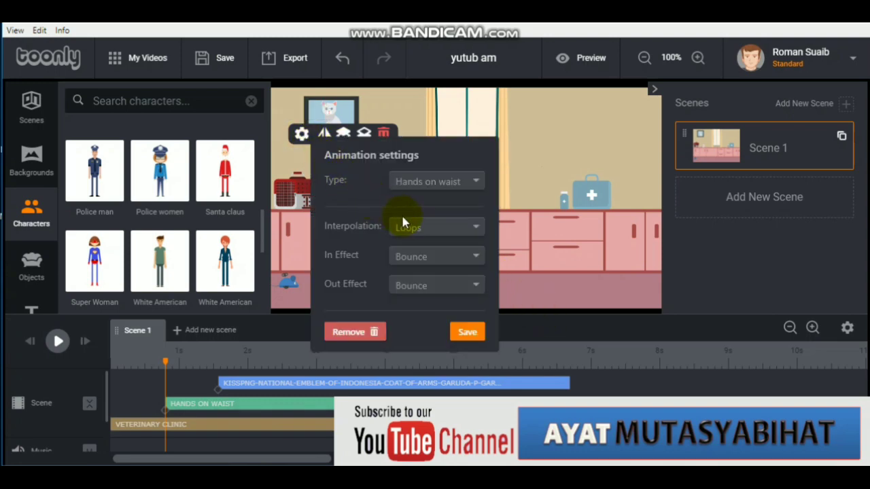
left_click(417, 228)
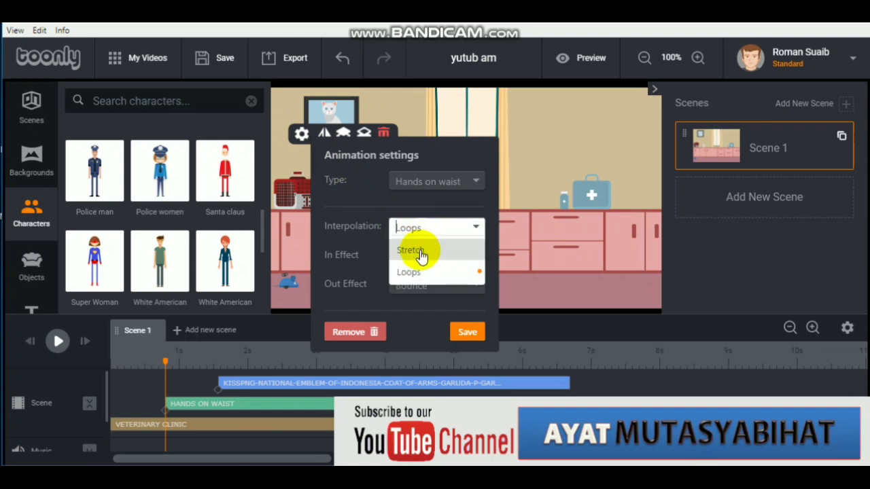
left_click(420, 251)
left_click(429, 261)
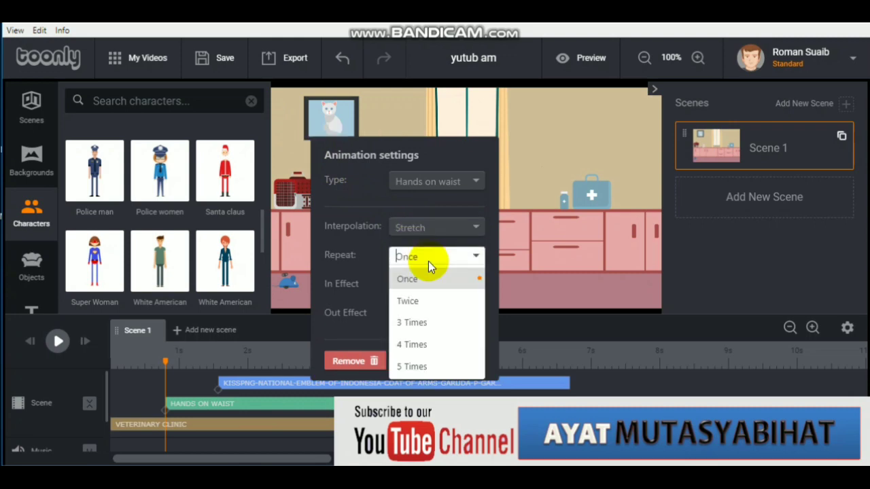
left_click(423, 345)
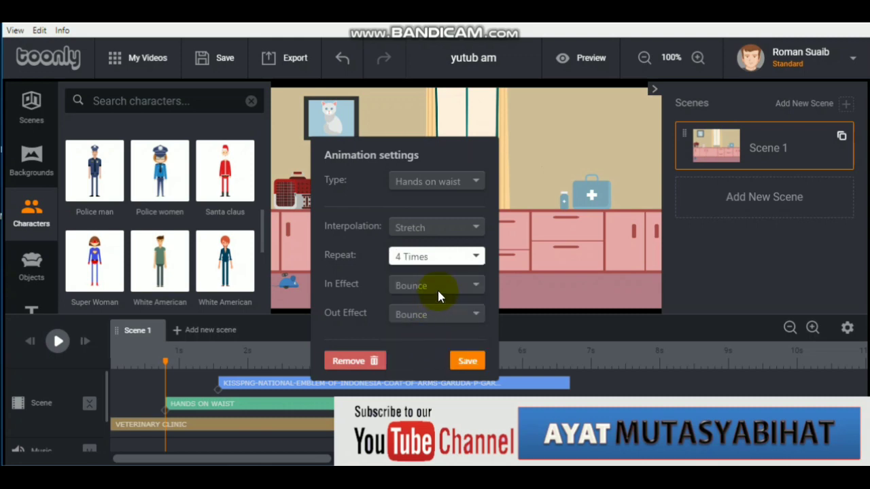
left_click(438, 289)
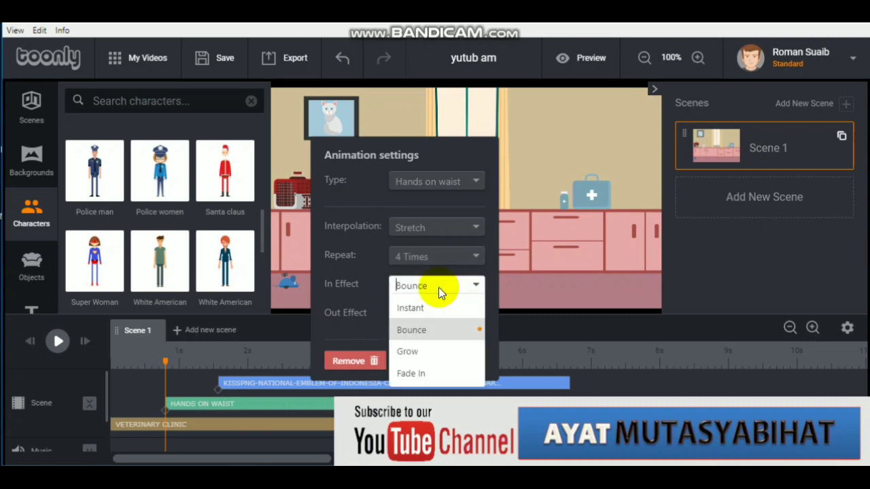
left_click(426, 352)
left_click(418, 320)
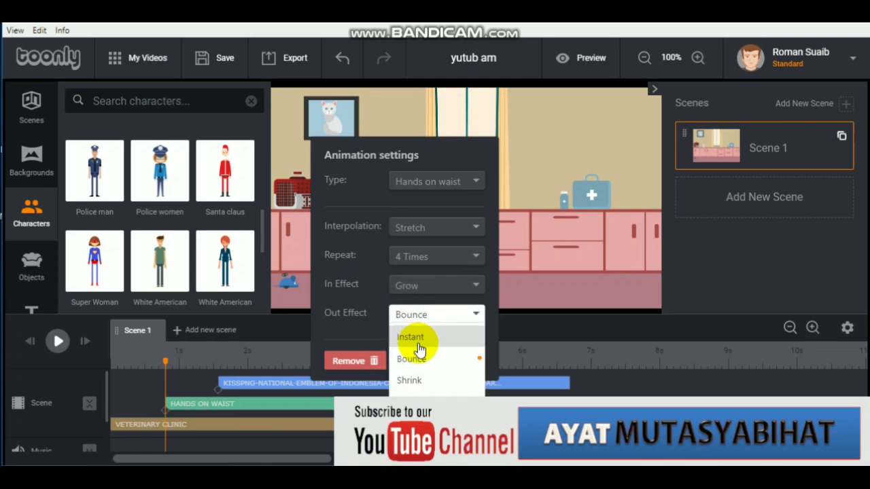
left_click(417, 385)
left_click(466, 361)
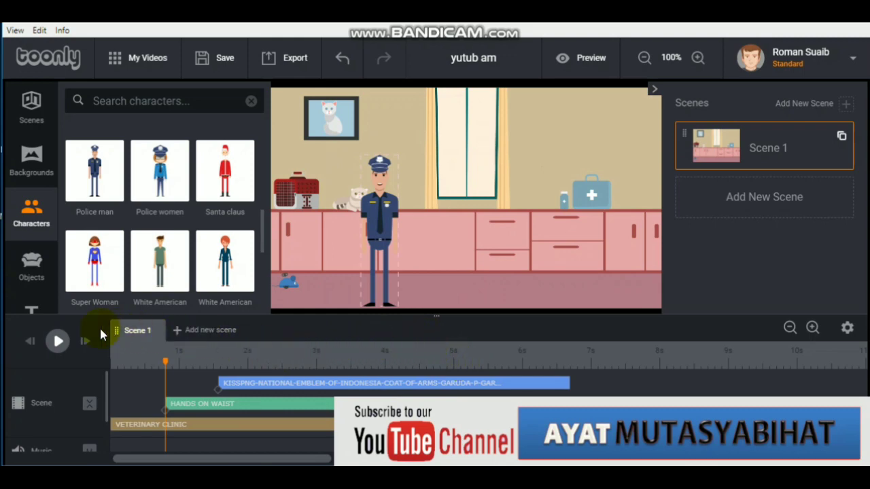
left_click(59, 340)
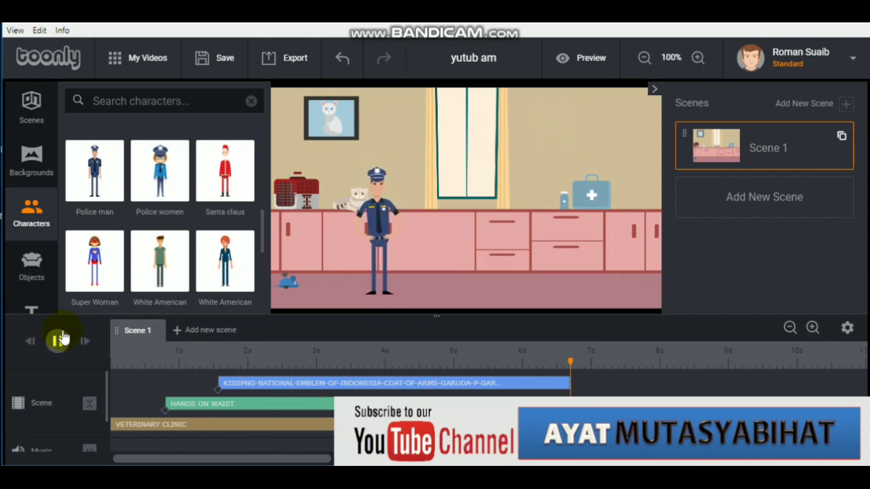
left_click(59, 340)
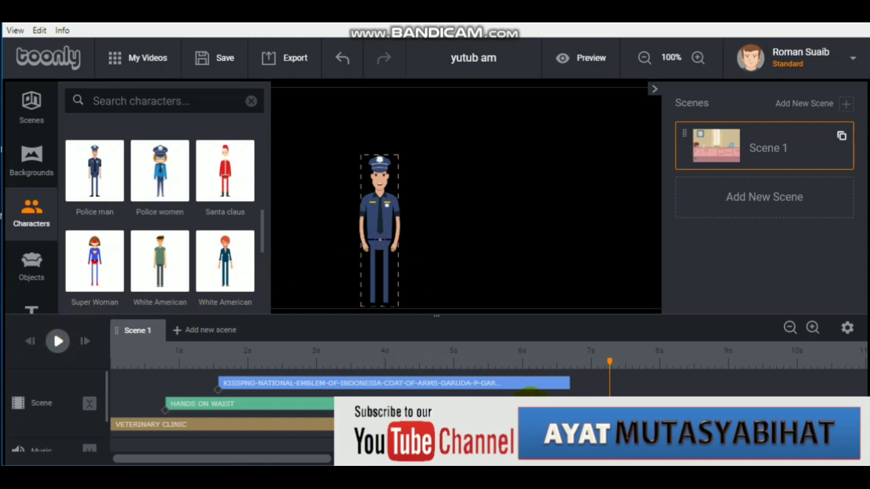
- Enlarge the policeman further and, at about 0.8 s, shift him slightly up and right so his feet stay inside the scene
left_click(379, 217)
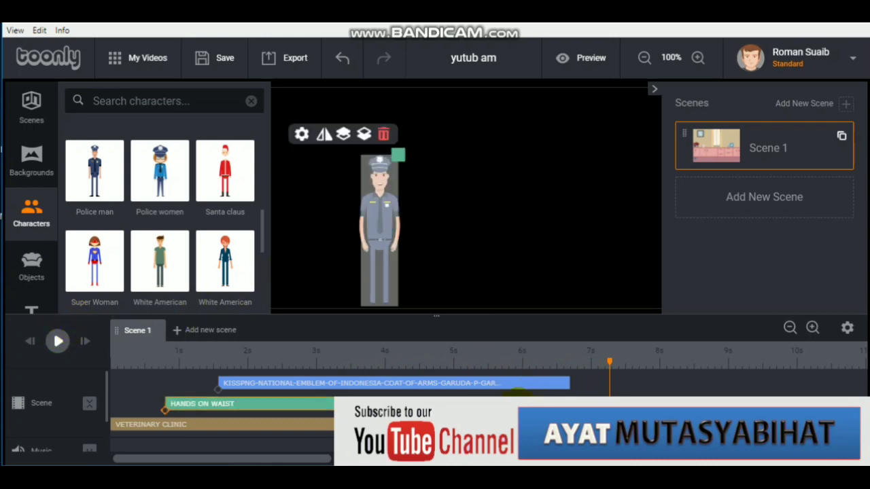
left_click_drag(401, 157, 420, 129)
left_click(611, 360)
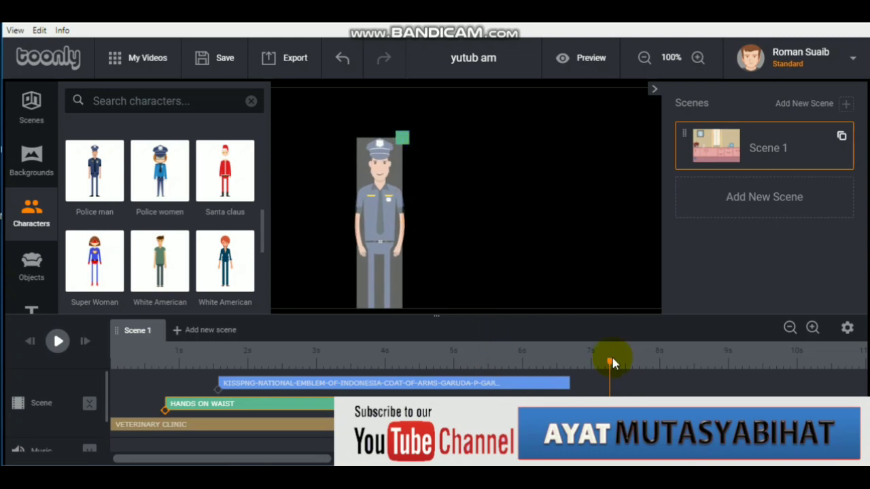
left_click_drag(611, 364, 167, 355)
left_click(394, 245)
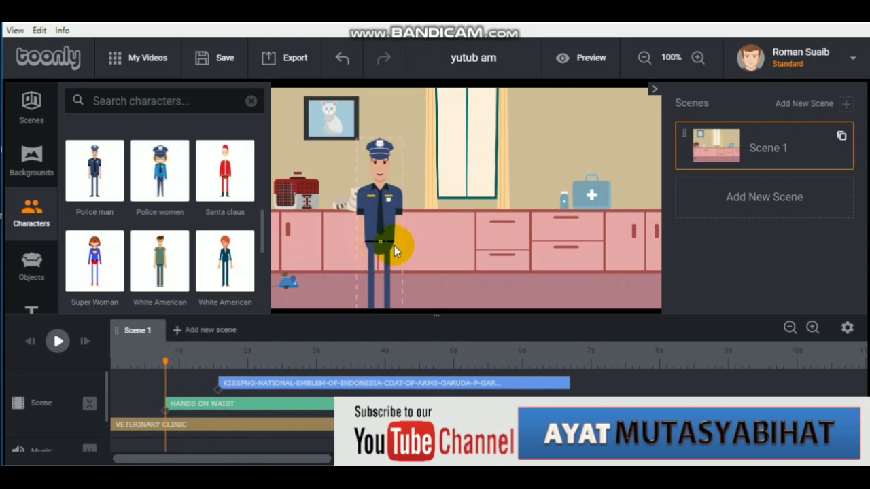
mouse_move(390, 245)
left_mouse_down()
mouse_move(399, 220)
mouse_move(398, 231)
left_mouse_up()
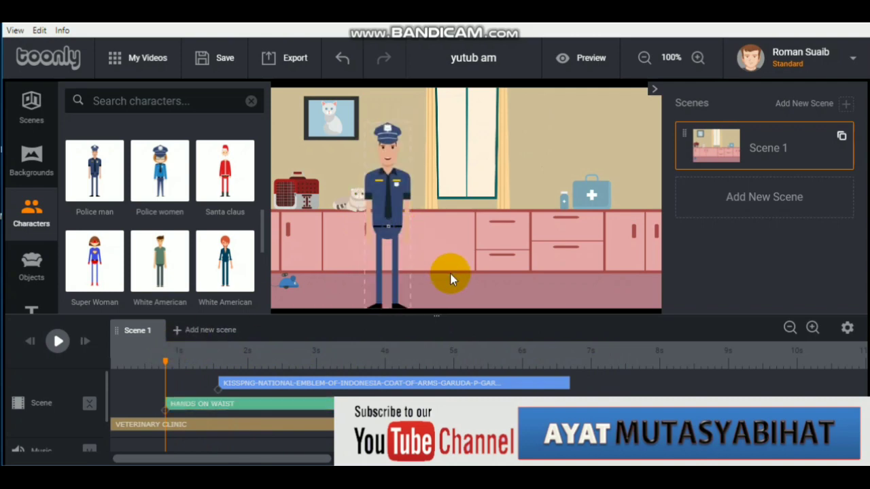
- Change the enlarged policeman's animation type to Idle
left_click(388, 177)
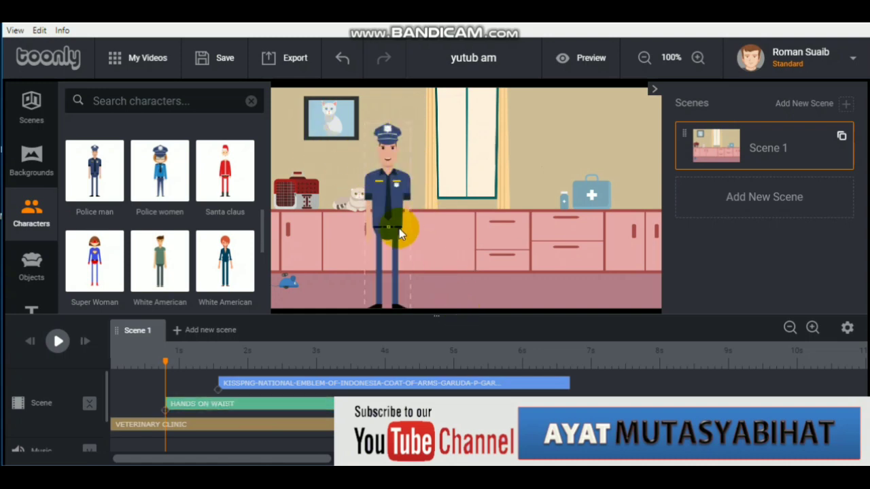
double_click(380, 195)
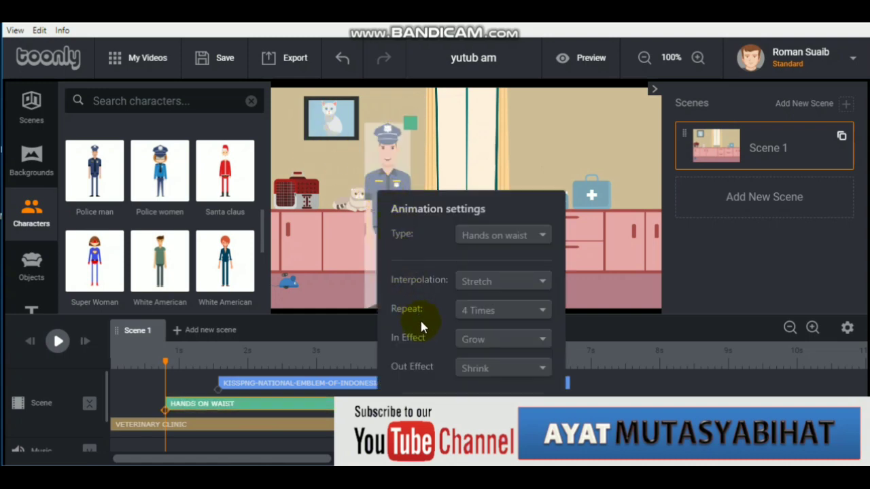
left_click(518, 236)
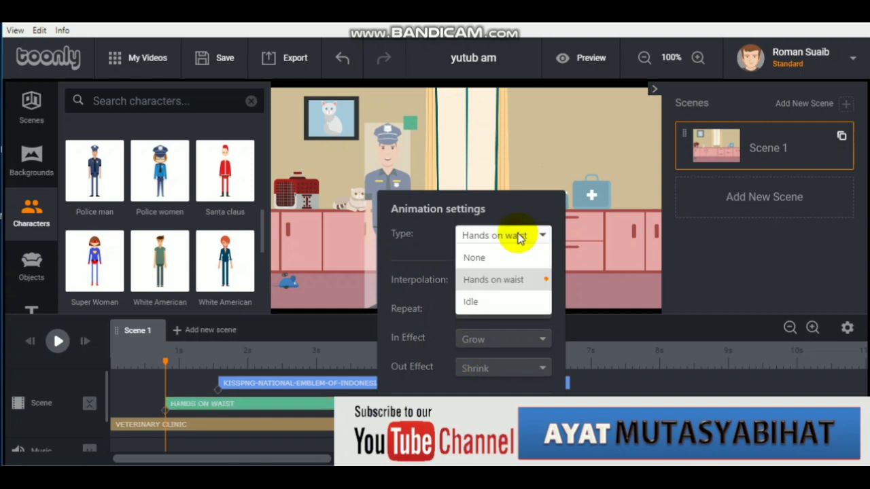
left_click(515, 303)
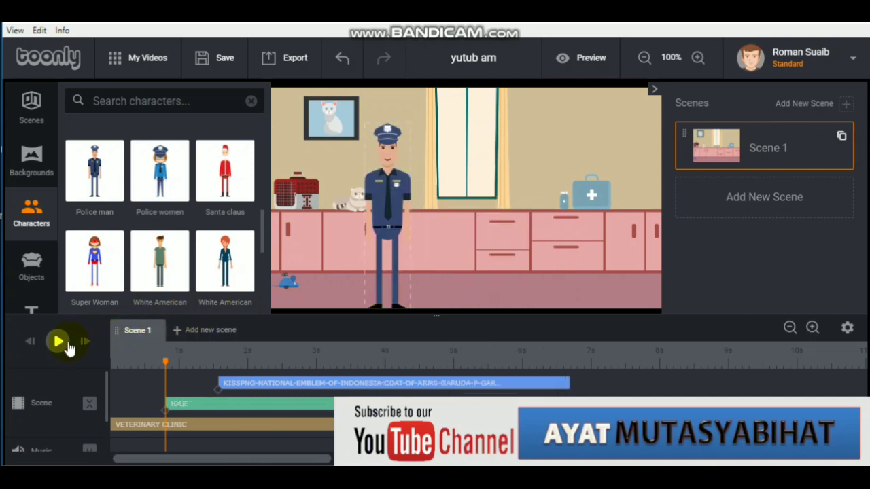
- Play the scene, add a Hands on waist animation to the policeman at about 7.3 s, and play the new part
left_click(67, 346)
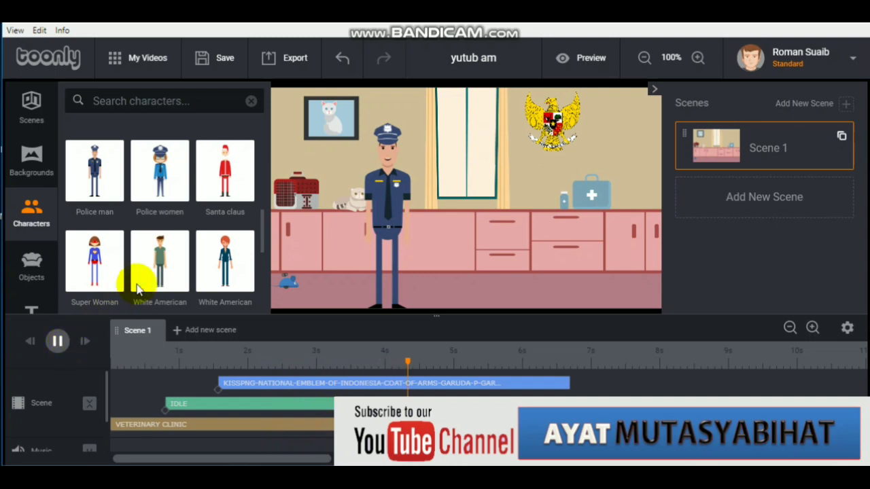
left_click(388, 215)
left_click(389, 229)
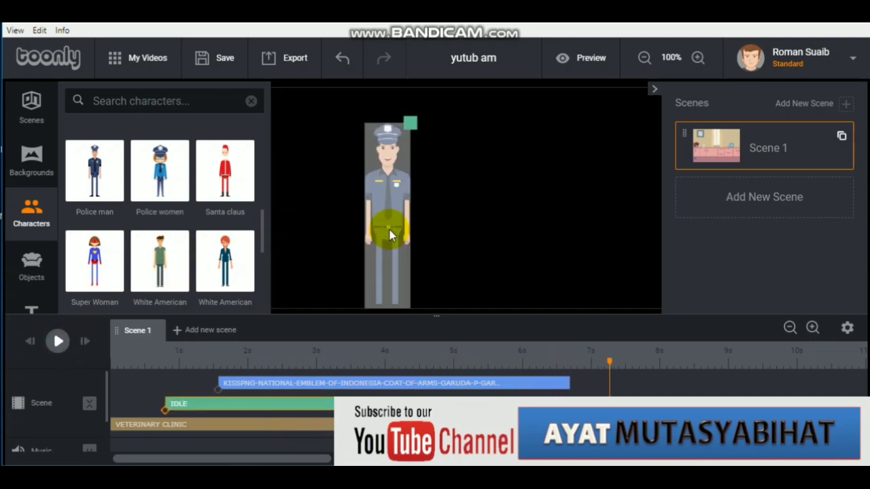
left_click(390, 229)
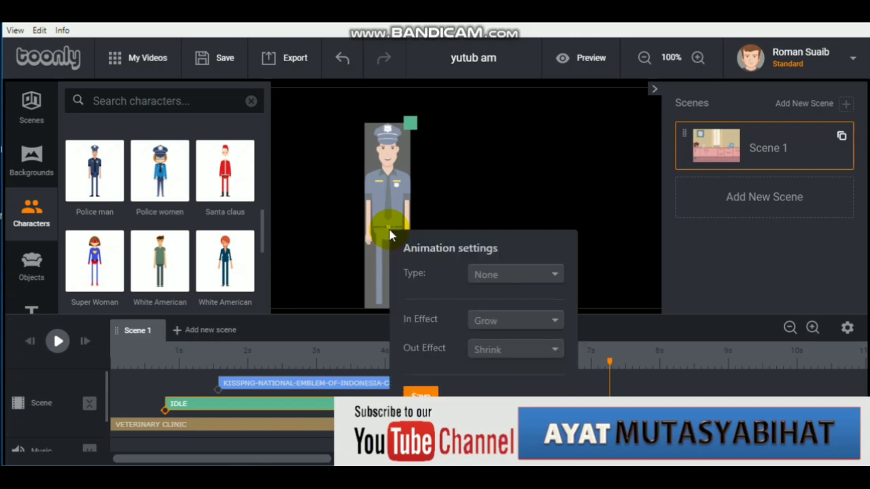
left_click(514, 274)
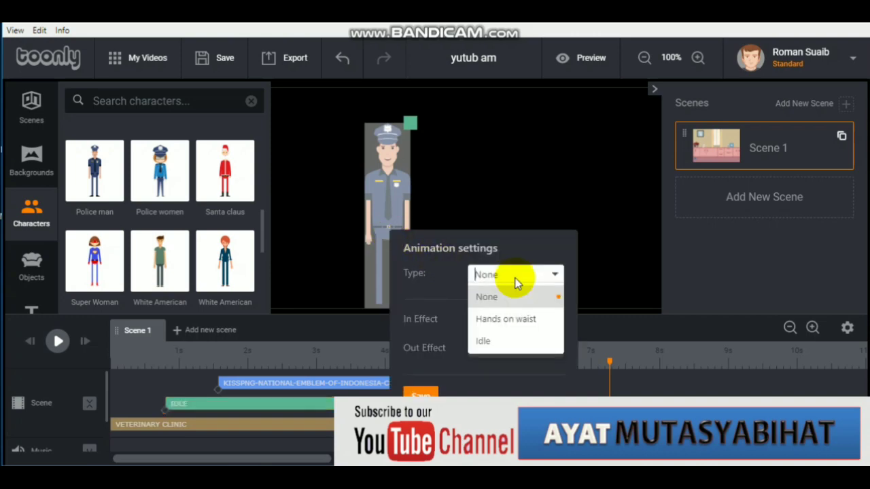
left_click(513, 329)
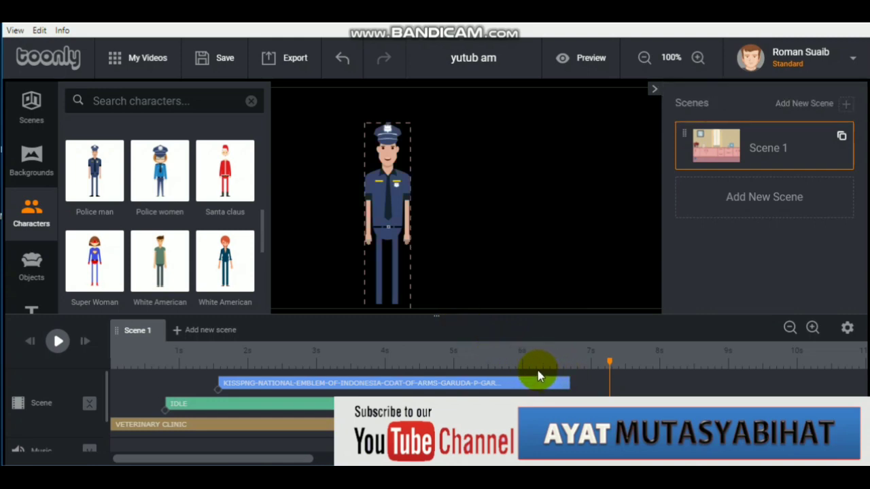
left_click(58, 342)
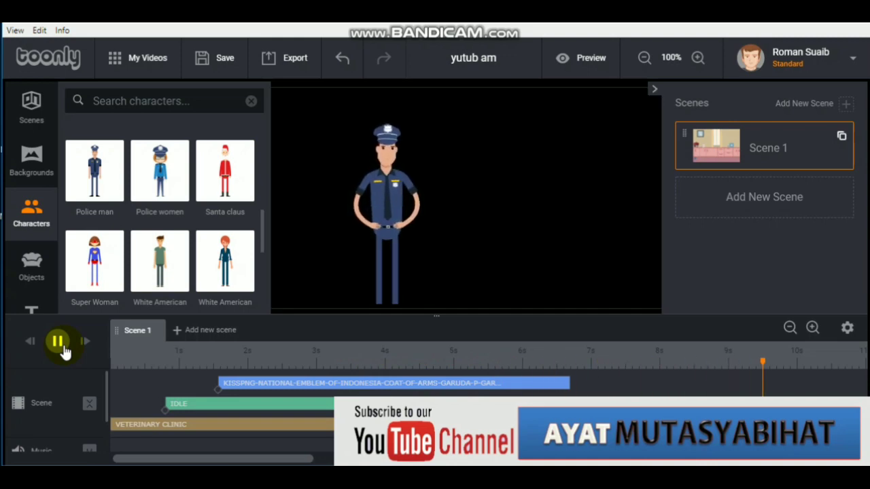
left_click(58, 342)
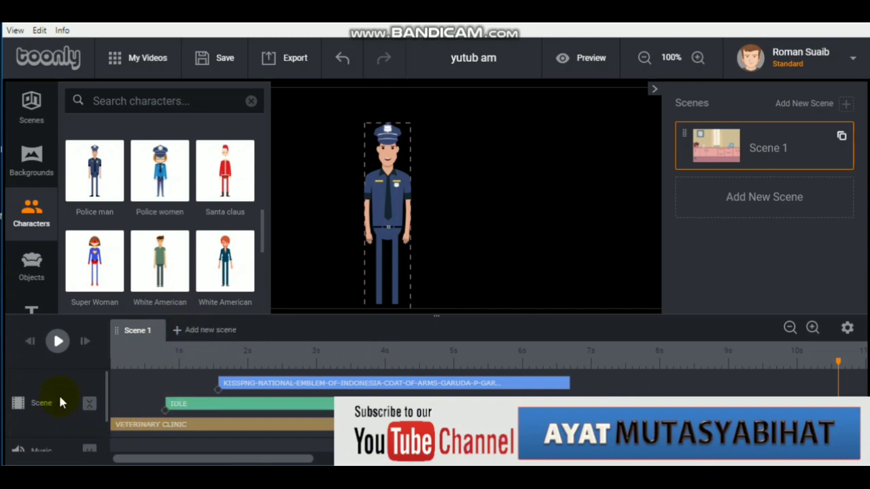
- Try to add the Basketball Court background to the scene at about 10.6 s
scroll(143, 194, "down", 5)
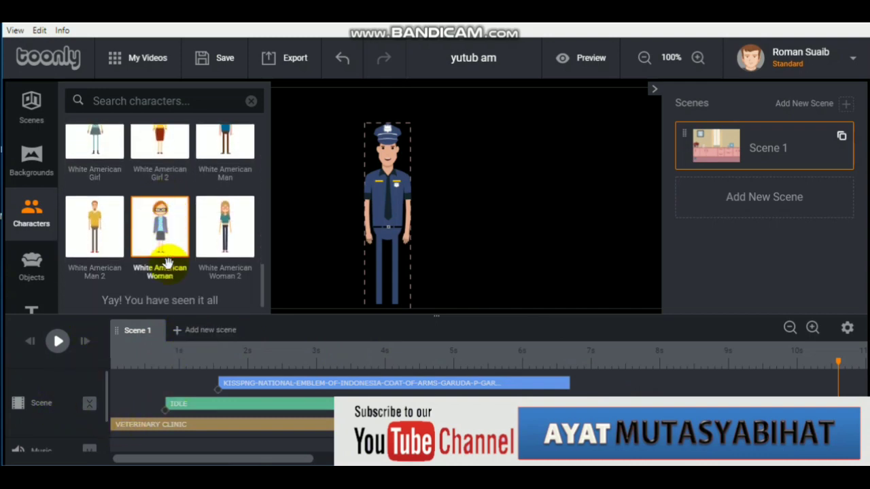
left_click(36, 180)
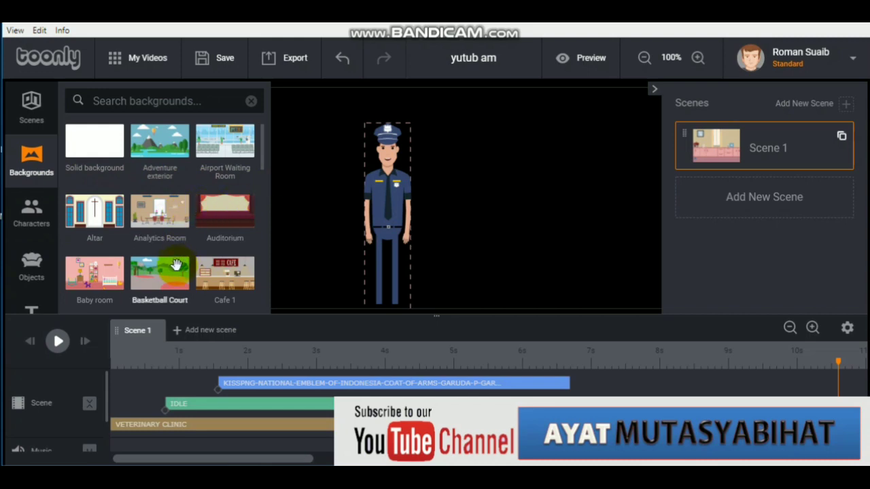
left_click_drag(176, 265, 489, 220)
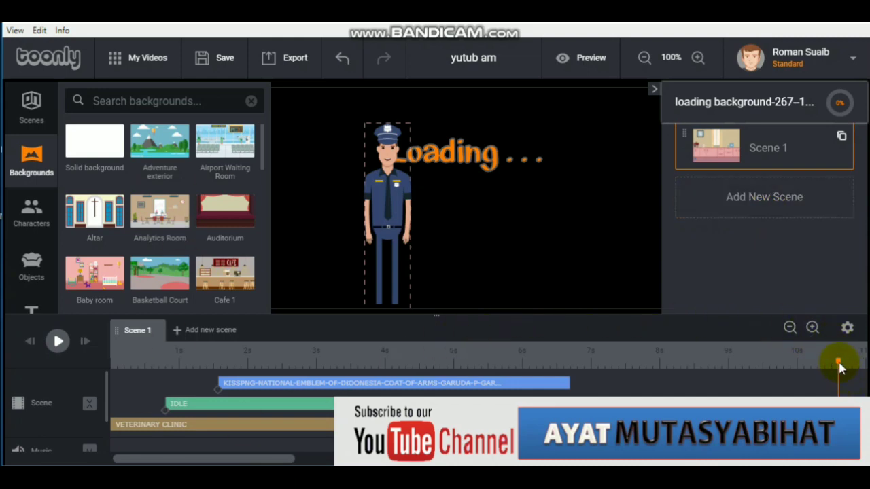
- Play the scene from about 0.2 s and check the end of the timeline and the background's loading status
left_click_drag(839, 363, 127, 342)
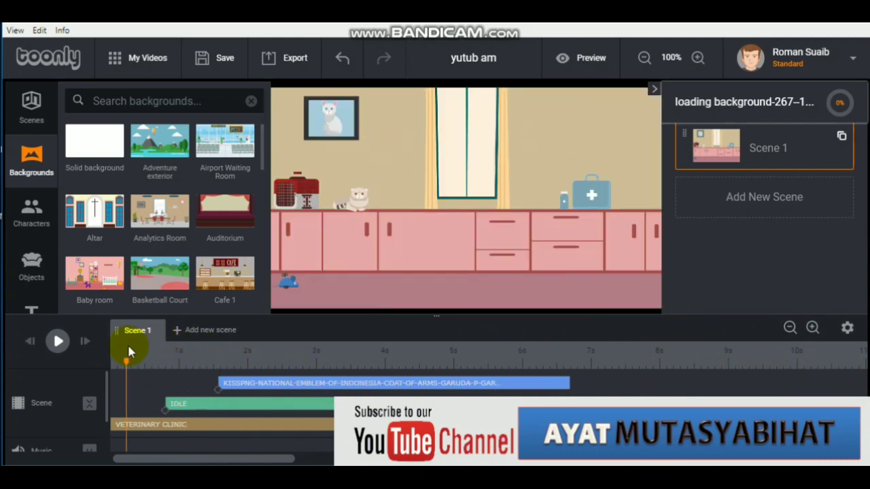
left_click(59, 342)
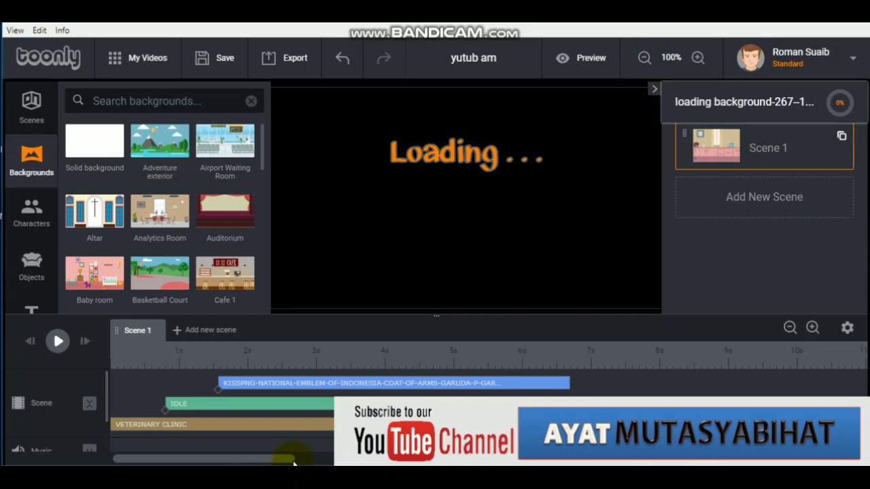
left_click_drag(291, 460, 391, 460)
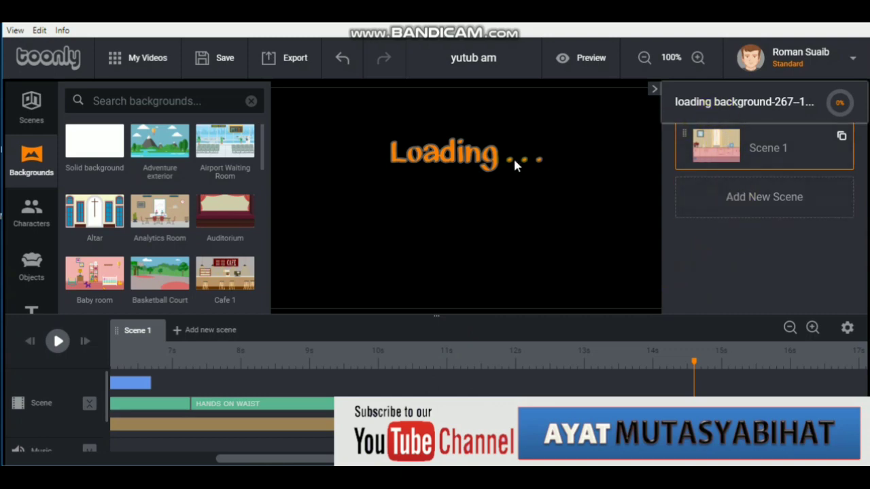
left_click(840, 102)
left_click(653, 91)
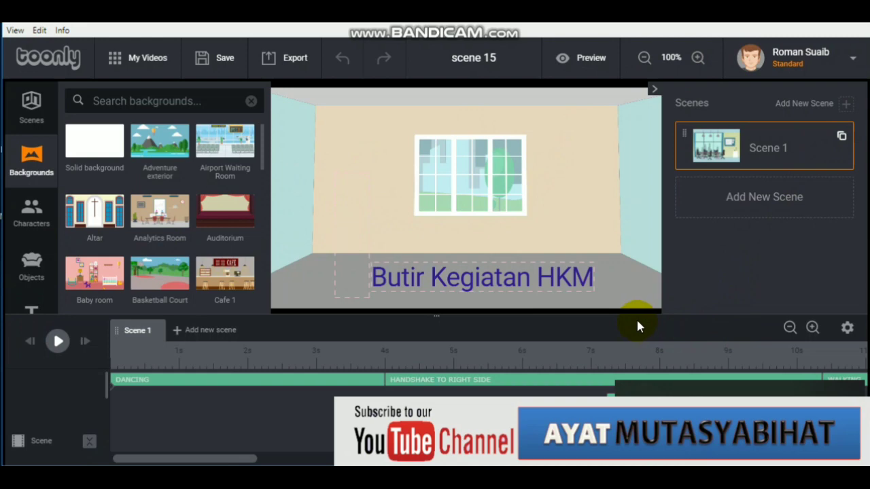
- Return to the video list and look through the saved videos and the plan details
left_click(144, 68)
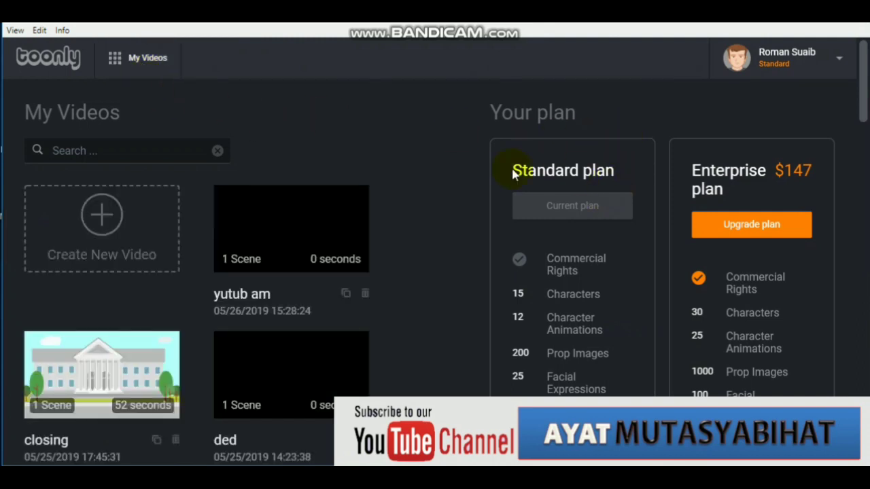
scroll(572, 200, "down", 5)
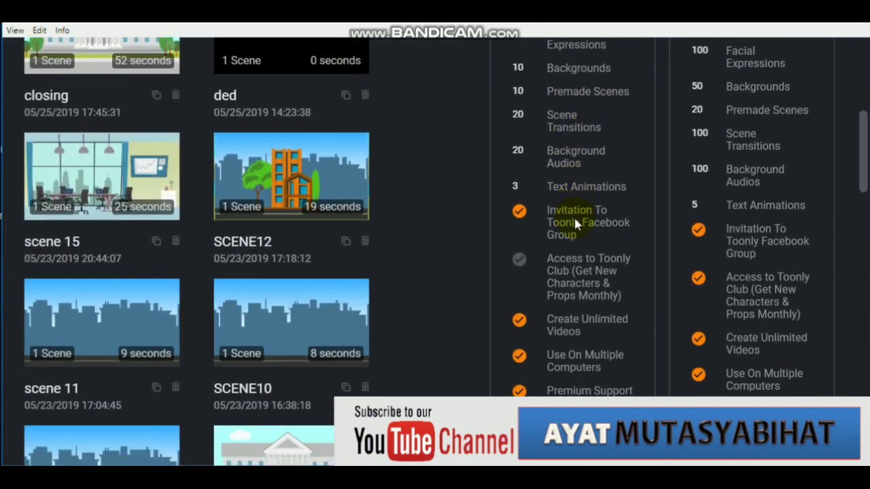
scroll(573, 216, "up", 1)
scroll(344, 243, "down", 2)
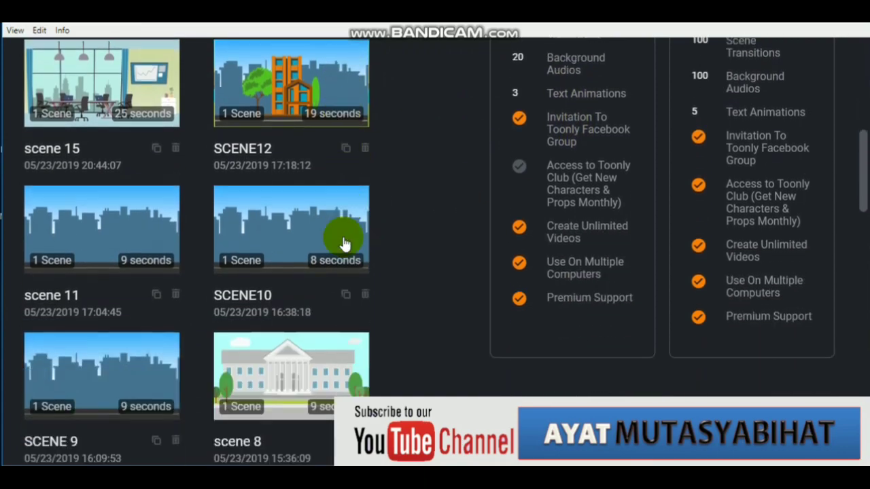
scroll(345, 243, "down", 6)
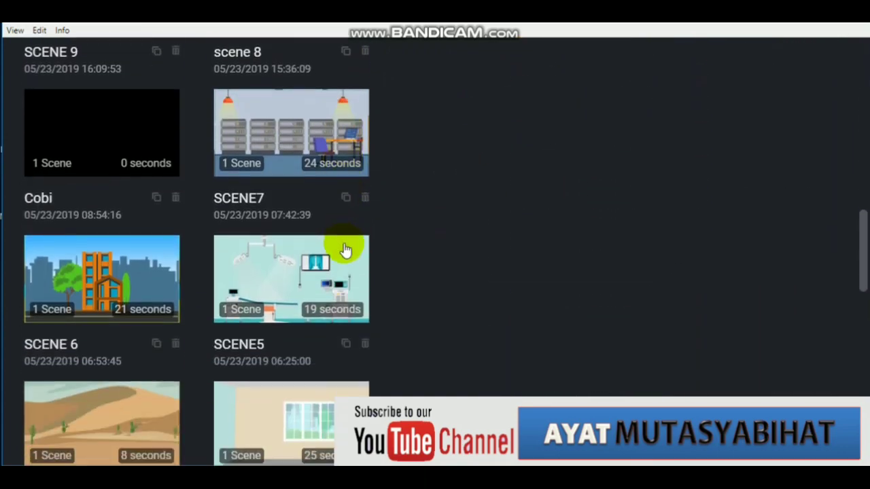
scroll(344, 252, "down", 10)
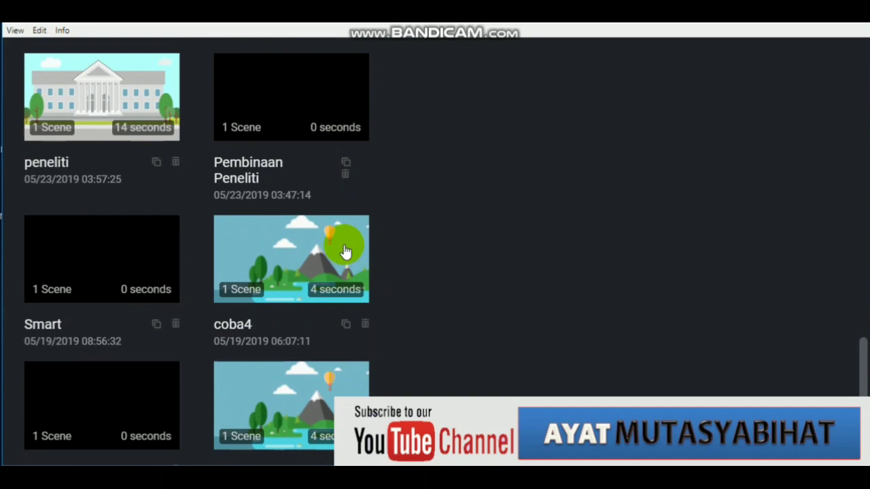
scroll(345, 252, "up", 15)
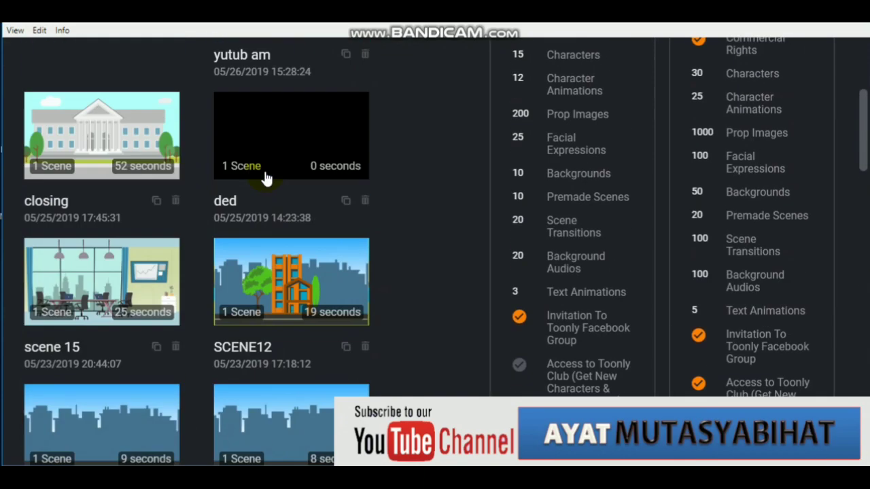
scroll(266, 178, "up", 4)
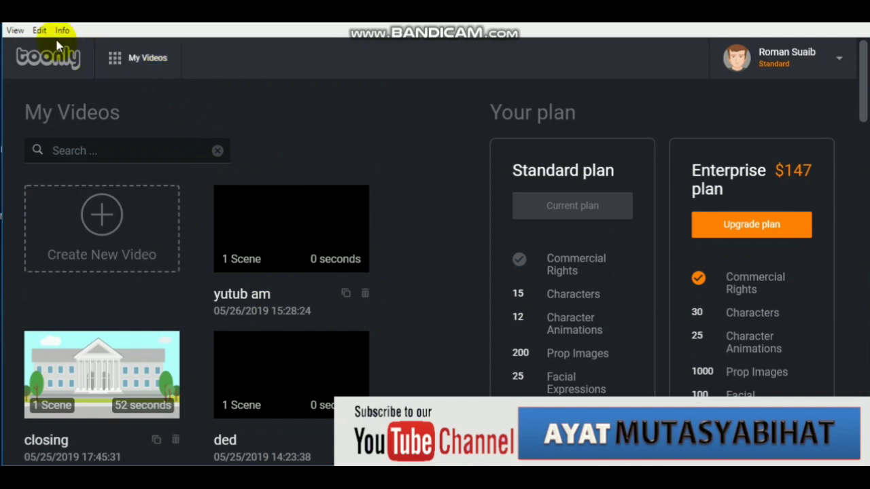
left_click(15, 30)
left_click(139, 64)
scroll(318, 239, "down", 2)
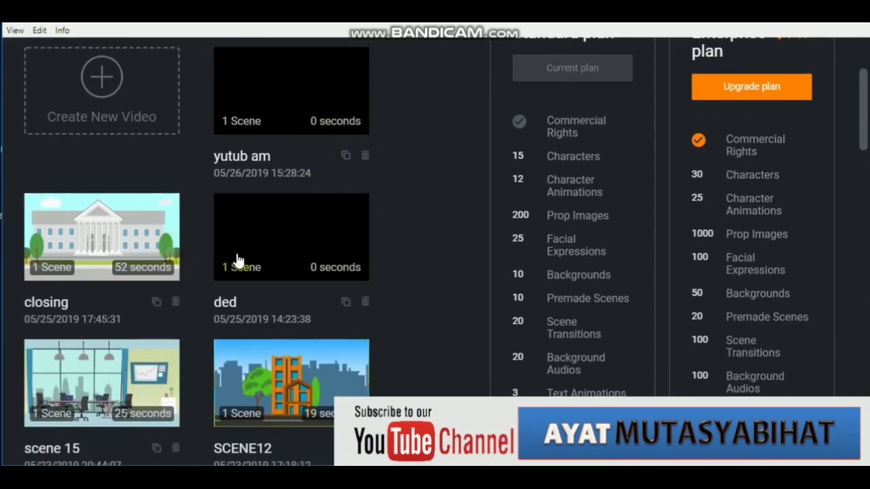
scroll(437, 266, "up", 2)
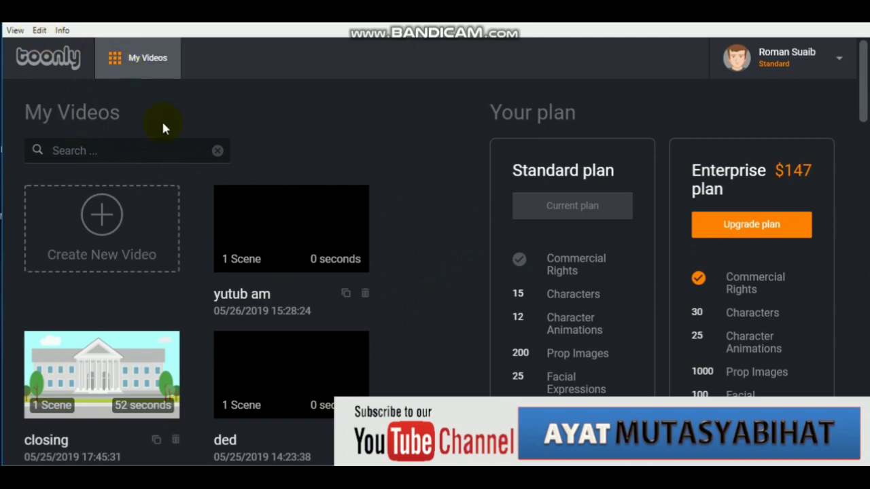
- Create a new video named "yt 2"
left_click(126, 214)
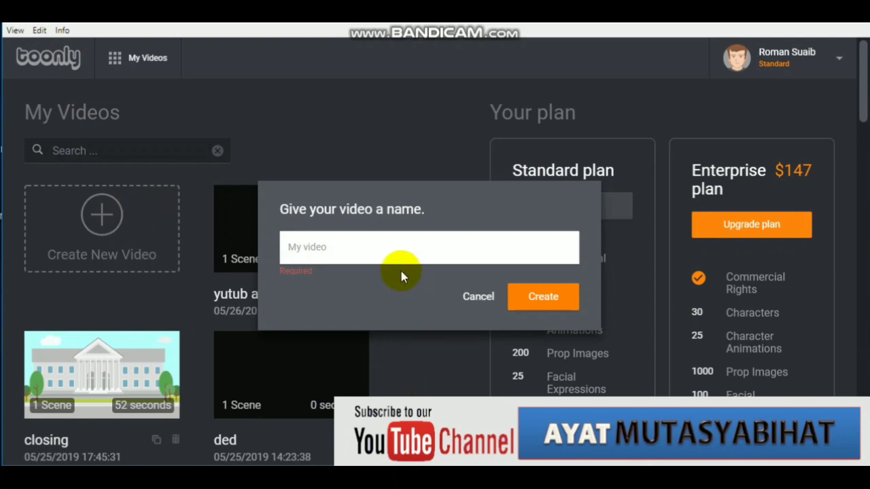
type("1")
key("BackSpace")
type("yt 2")
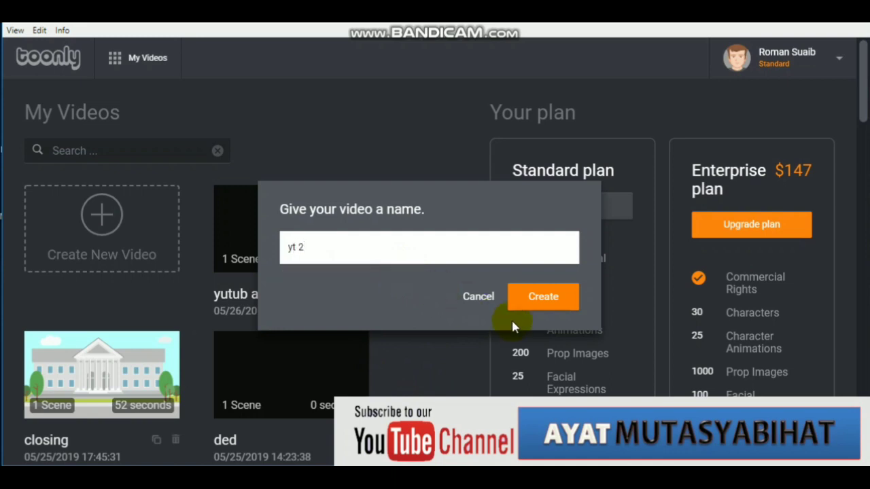
left_click(564, 300)
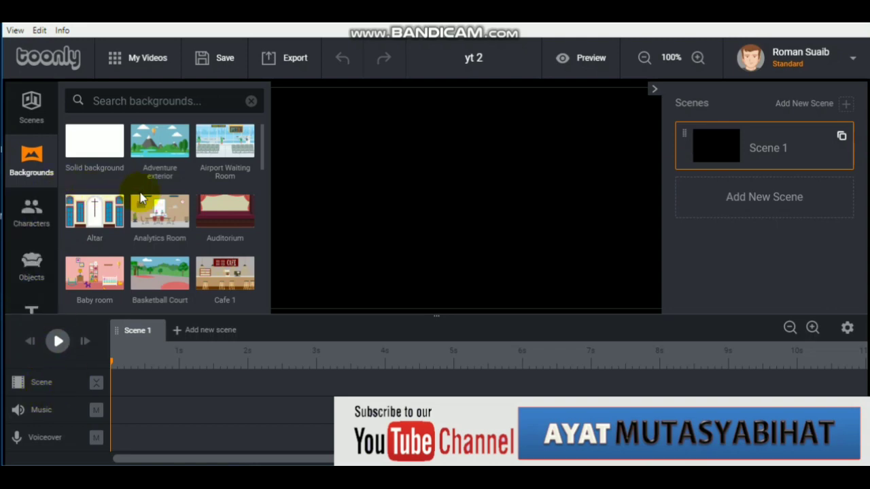
- Add the Elderly background to Scene 1, extend its duration to about 9 s, and play the scene
scroll(176, 207, "down", 5)
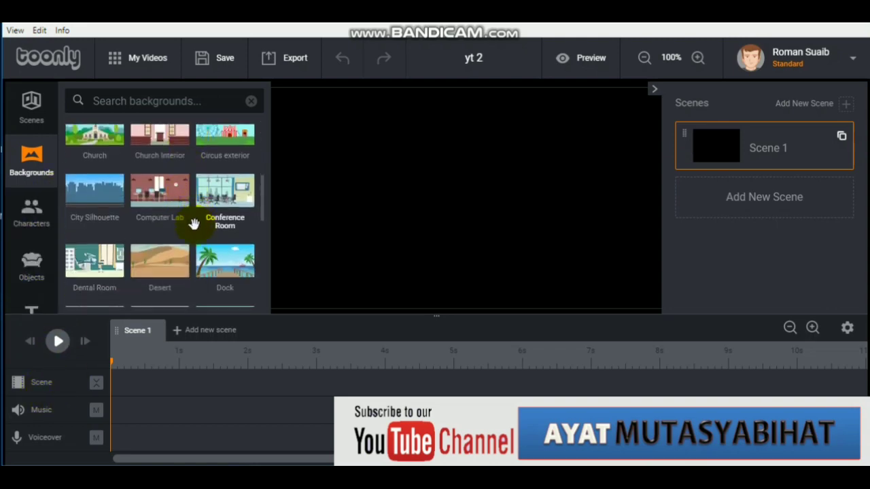
scroll(159, 241, "down", 2)
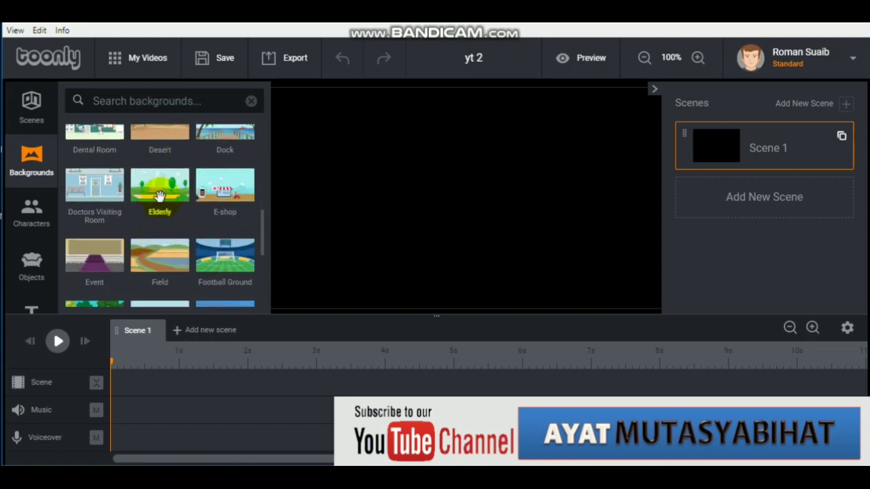
left_click_drag(160, 196, 376, 191)
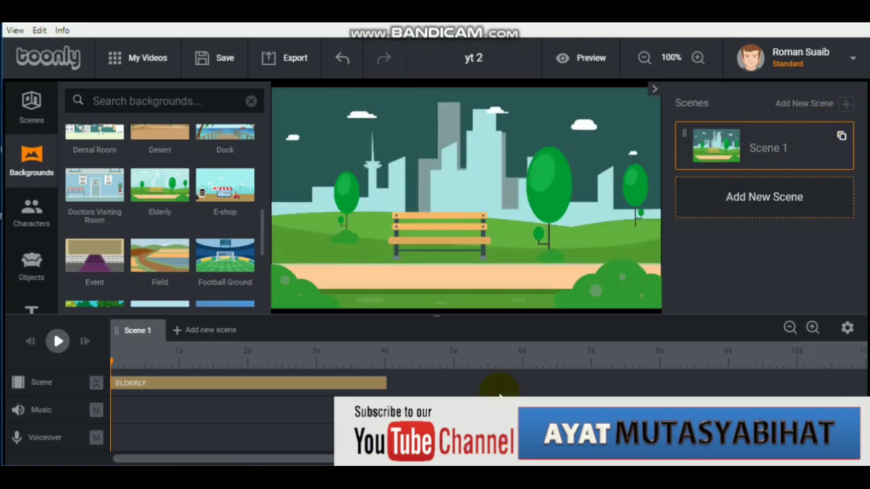
left_click_drag(388, 383, 668, 379)
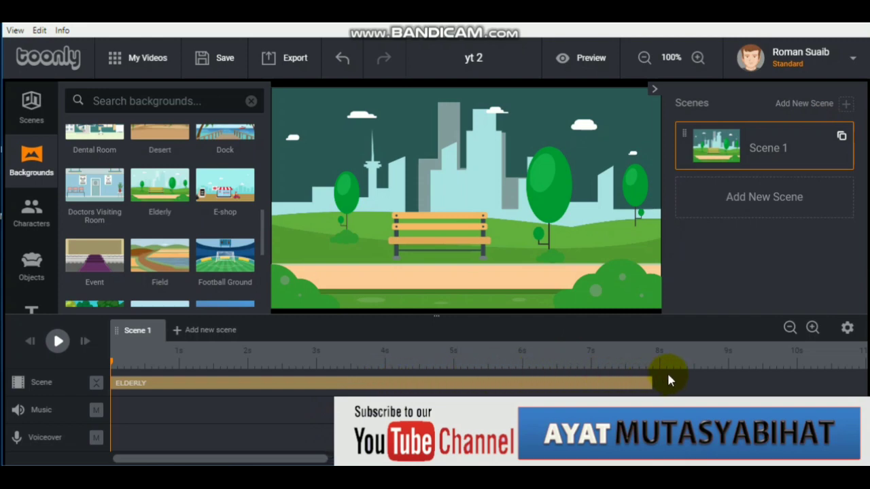
left_click_drag(727, 381, 731, 380)
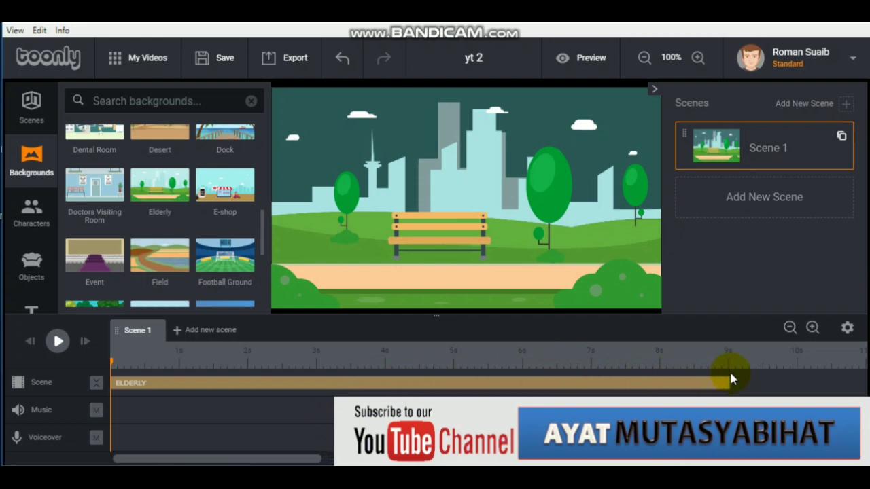
left_click(56, 348)
- Browse the character library and add the Asian American Boy to the scene, standing on the path just beside the bench's left end
left_click(34, 216)
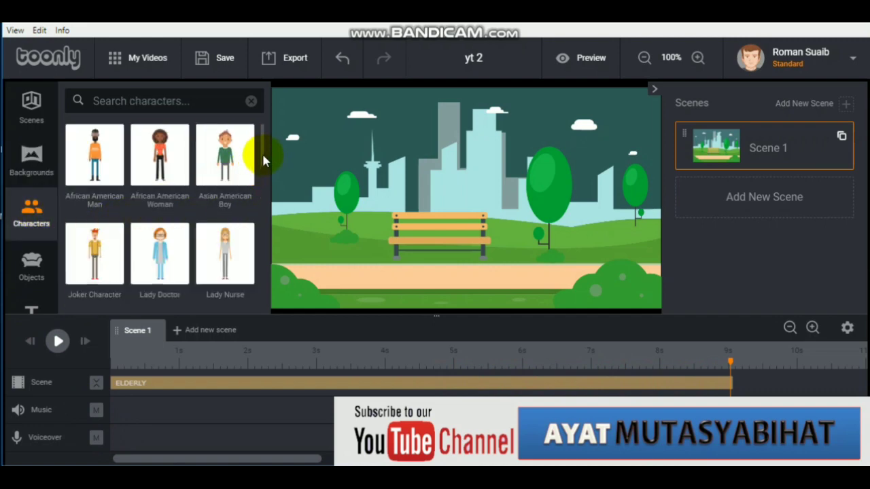
left_click_drag(262, 152, 260, 303)
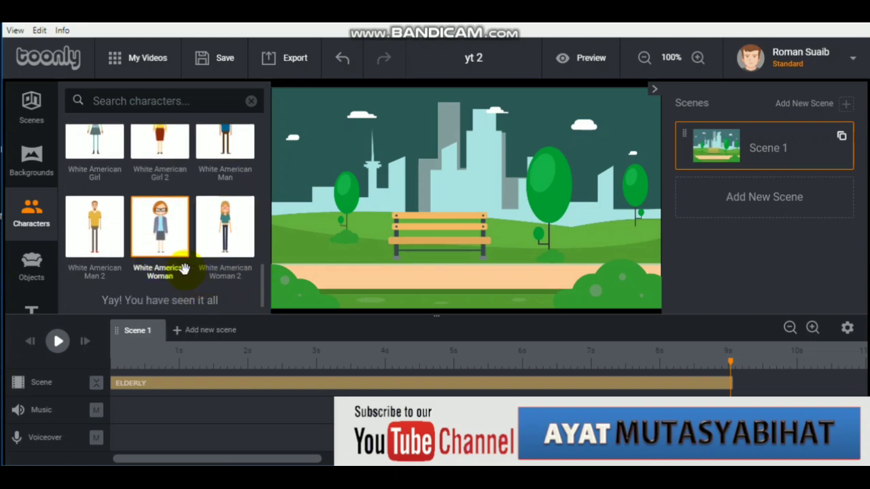
scroll(163, 246, "up", 3)
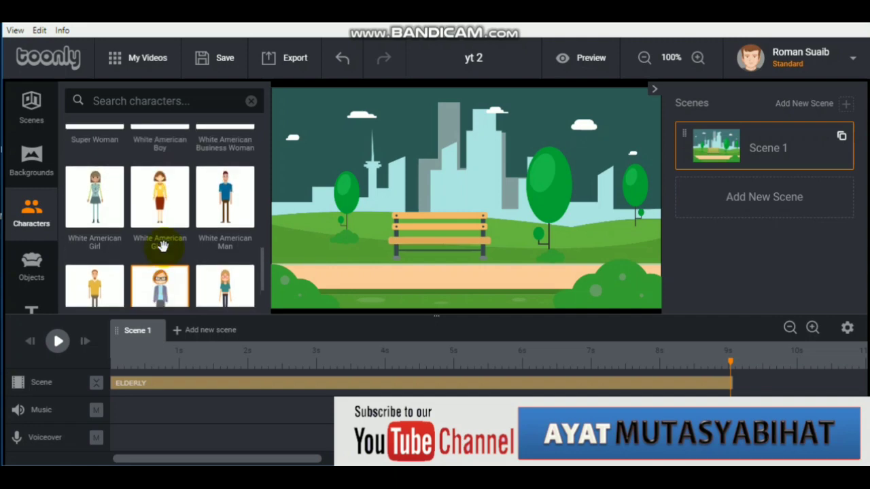
scroll(163, 246, "up", 3)
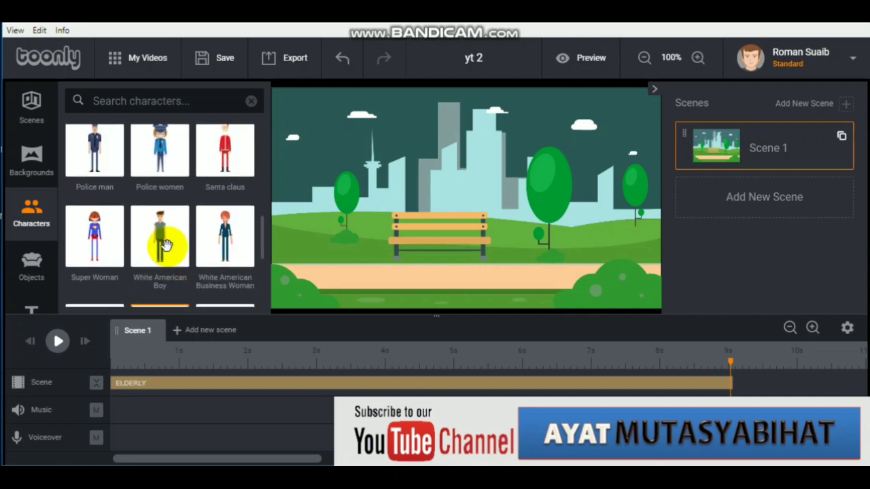
scroll(167, 245, "up", 2)
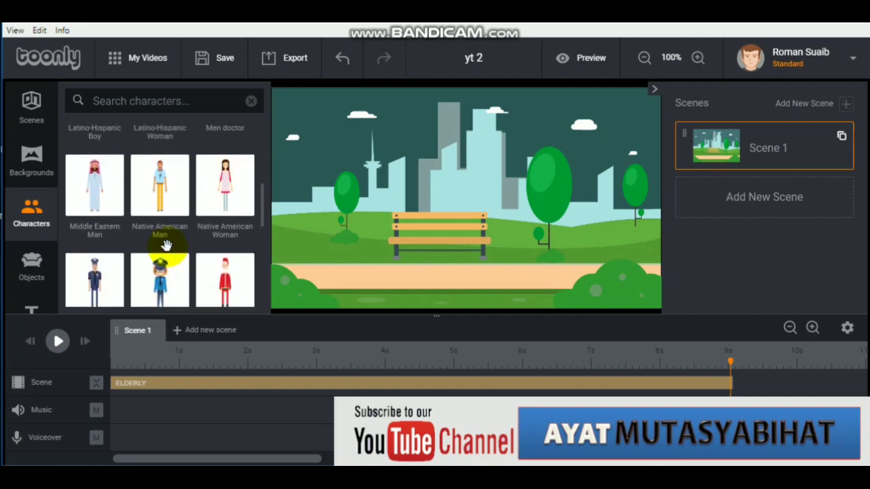
scroll(195, 251, "up", 3)
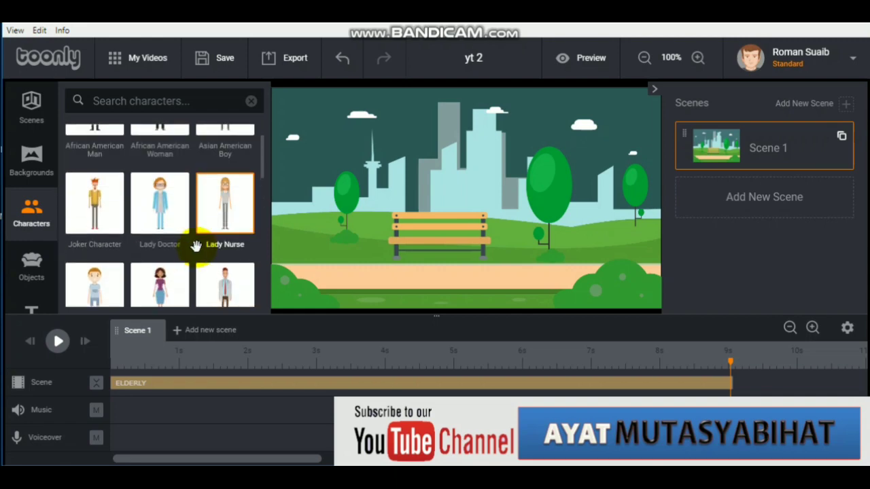
scroll(197, 246, "up", 1)
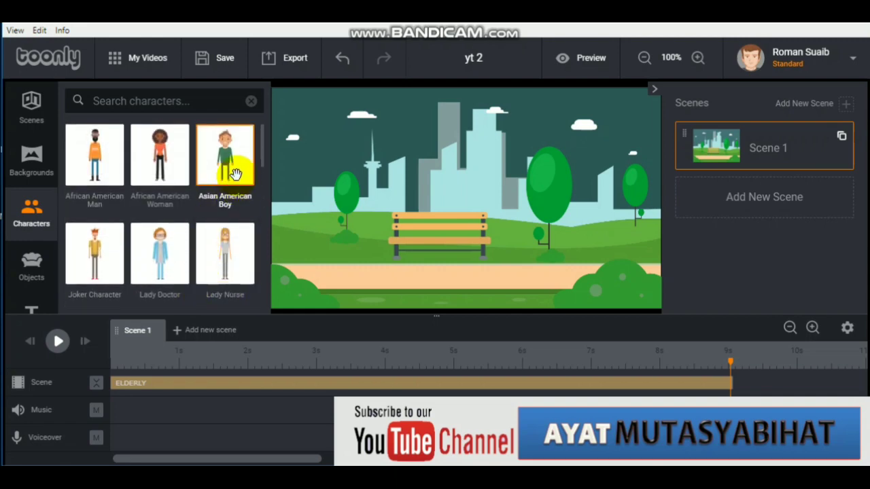
left_click_drag(234, 174, 344, 275)
left_click(348, 224)
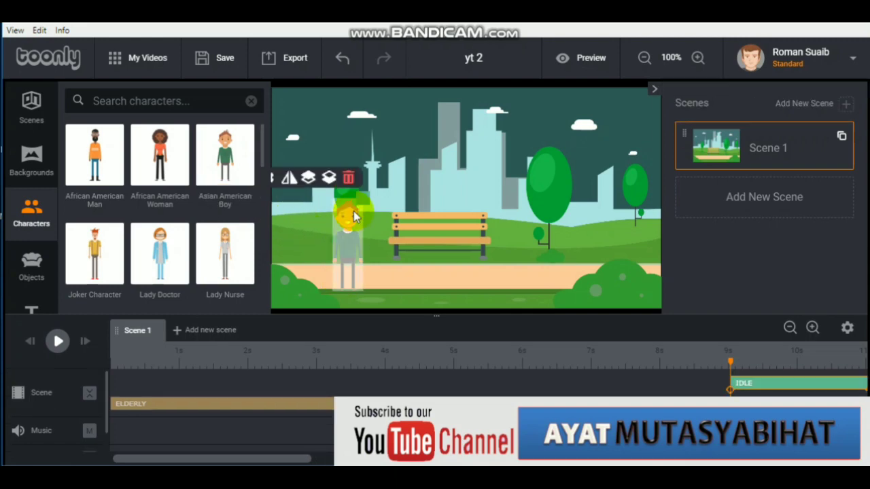
left_click_drag(347, 225, 395, 204)
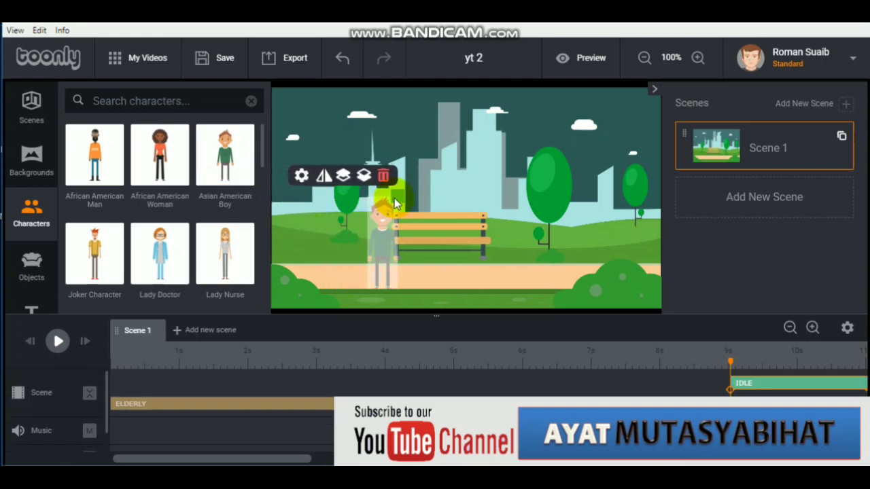
- Try the To Background, bring-forward and Flip options on the boy
left_click(364, 178)
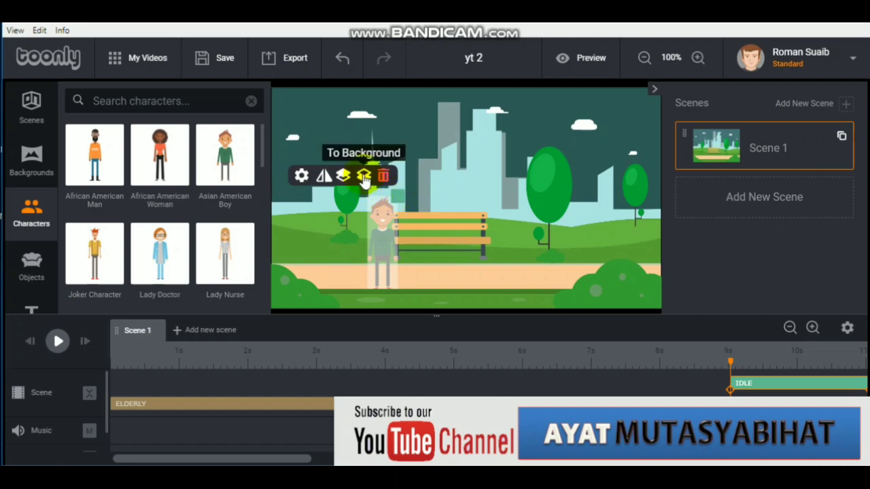
left_click(377, 225)
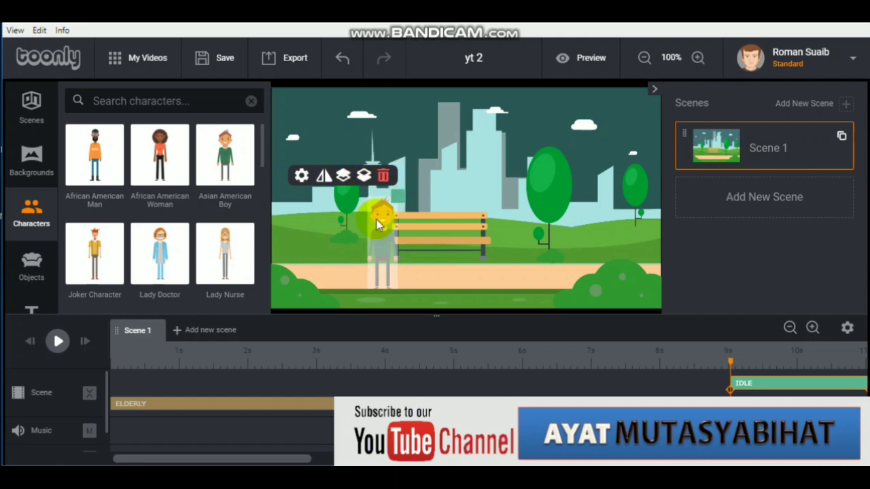
left_click(406, 275)
left_click(386, 262)
left_click(365, 178)
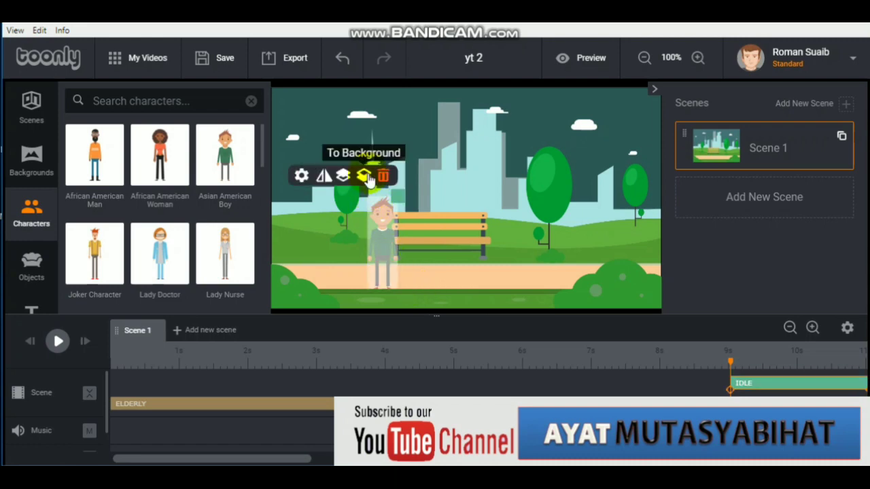
left_click(341, 177)
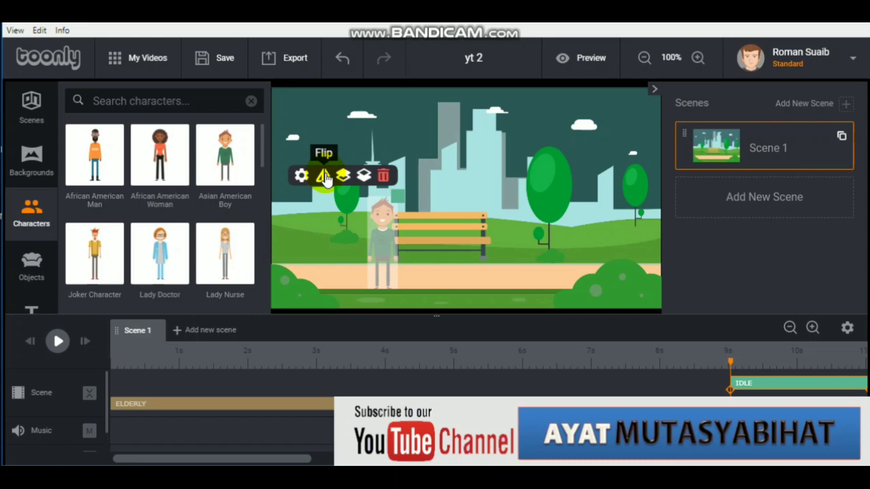
left_click(326, 178)
left_click(344, 175)
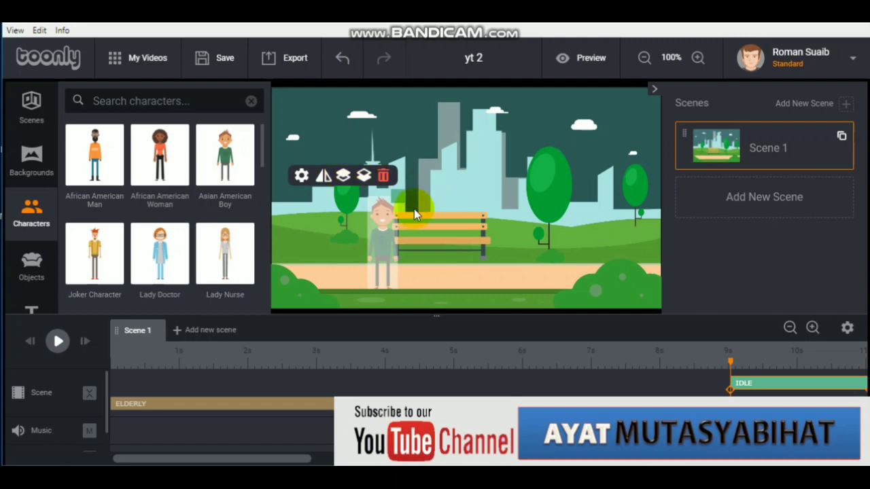
- Enlarge the boy to about two-thirds of the scene's height and bring him to the foreground beside the bench's left end
left_click(388, 214)
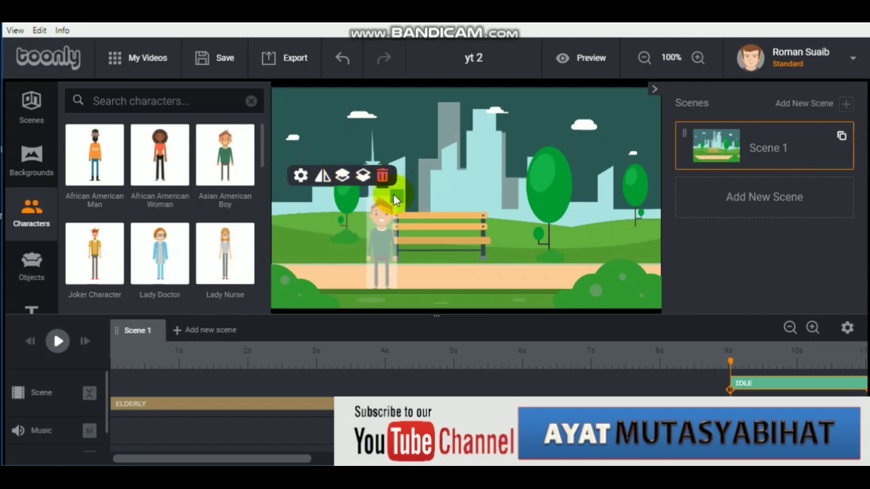
left_click_drag(402, 194, 366, 182)
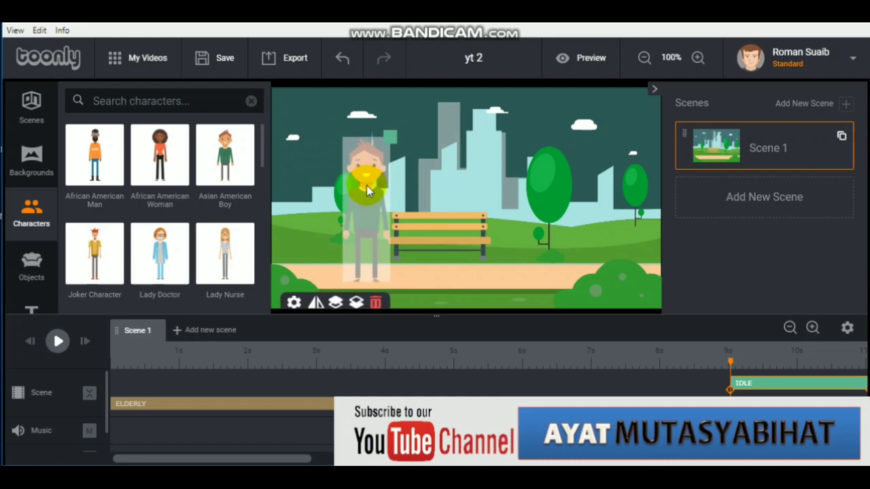
left_click(335, 306)
left_click(420, 272)
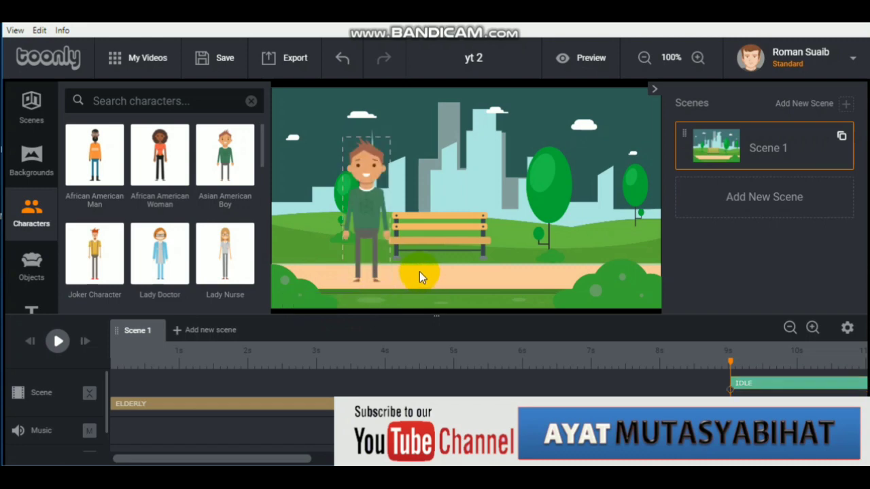
- Set the boy's animation type to Walking
left_click(363, 272)
left_click(294, 303)
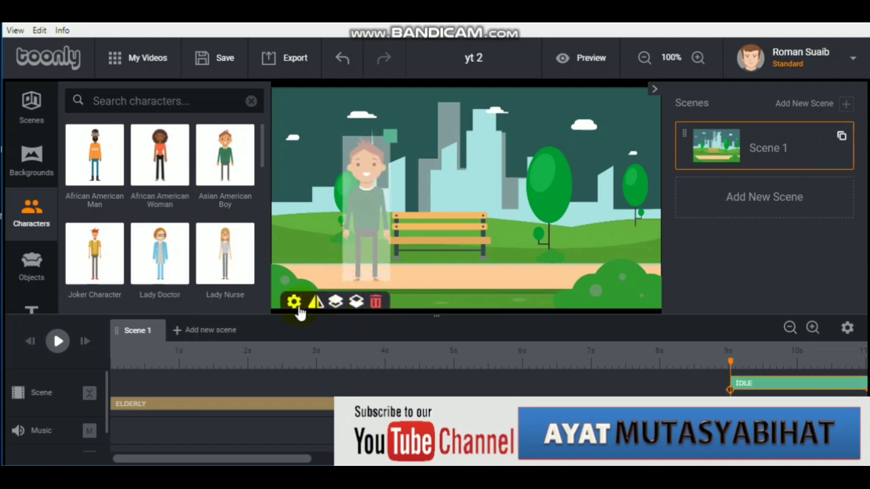
left_click(389, 217)
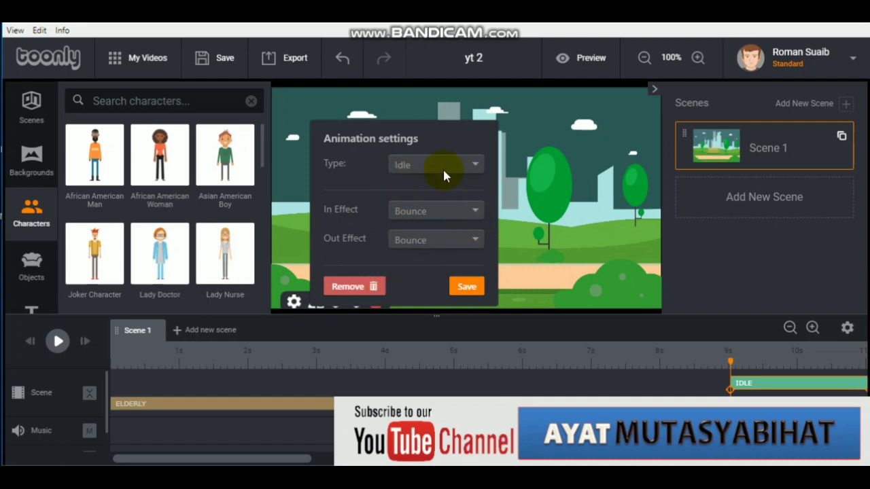
left_click(412, 166)
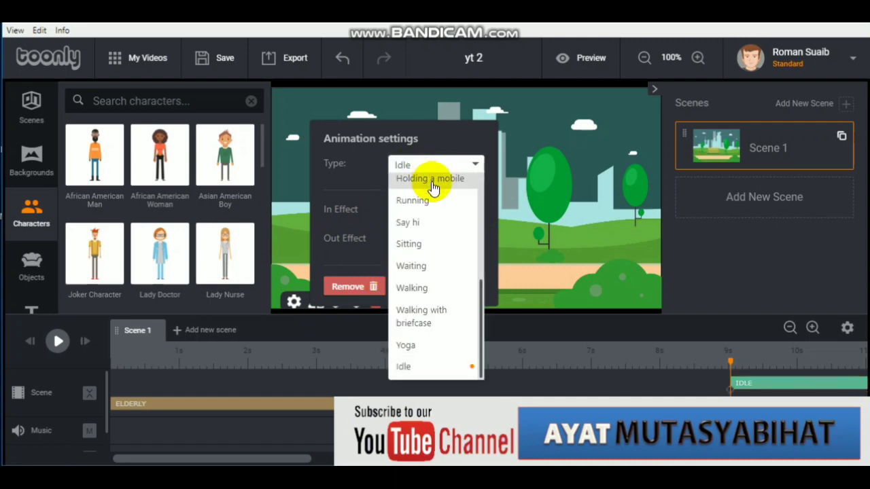
left_click(437, 290)
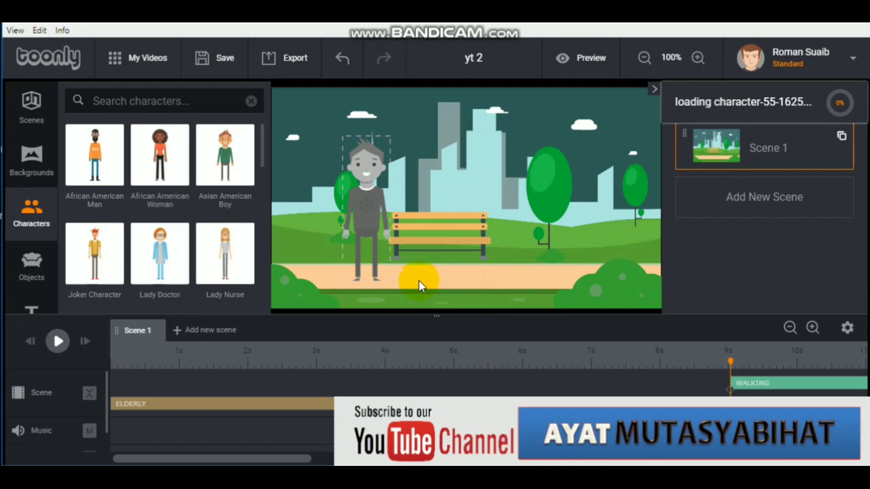
- Set the Walking animation's interpolation to Stretch, its In Effect to Fade In and its Out Effect to Fade Out
left_click(354, 255)
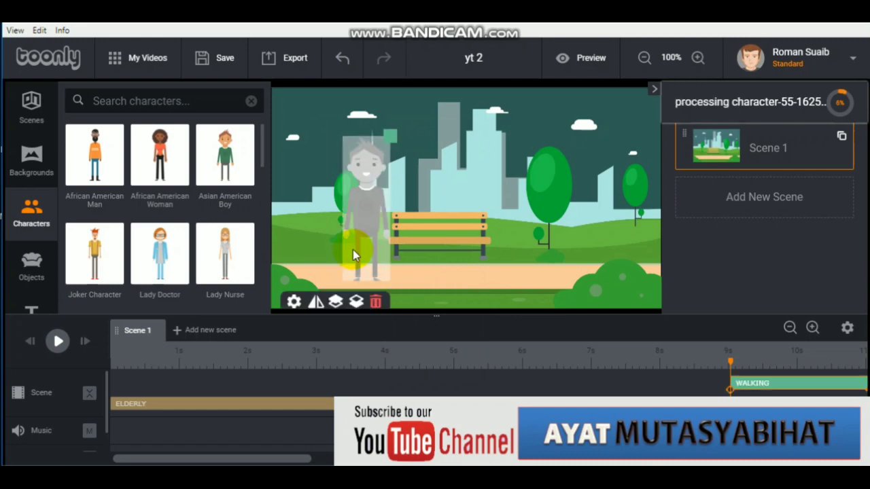
left_click(292, 302)
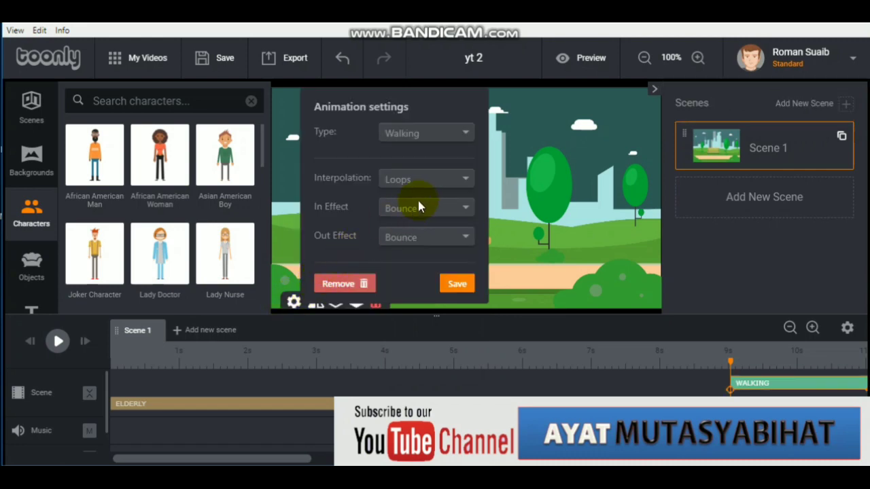
left_click(430, 183)
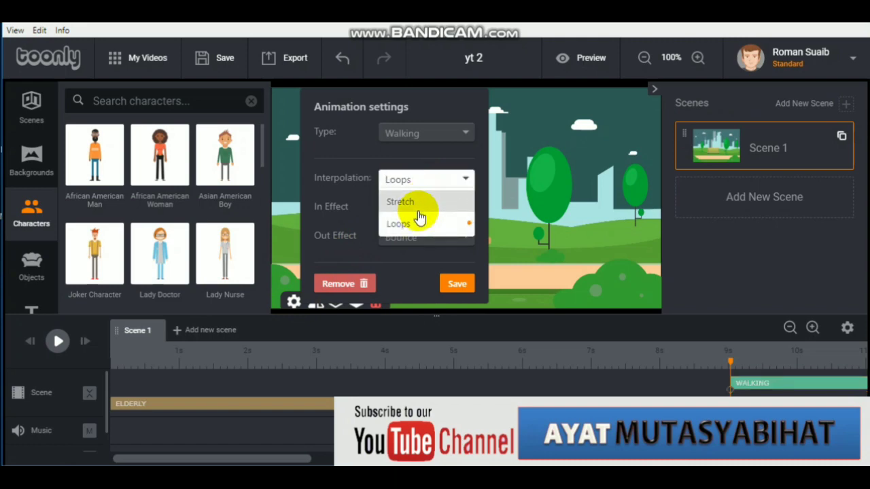
left_click(419, 217)
left_click(427, 210)
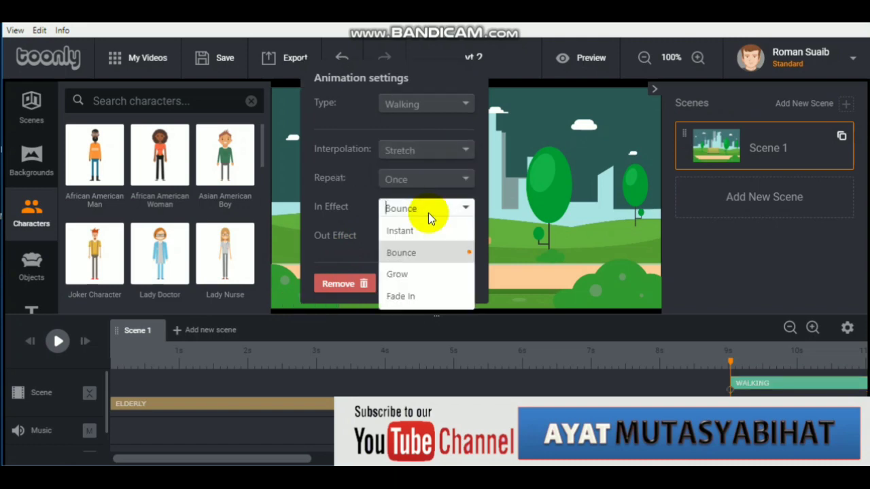
left_click(411, 297)
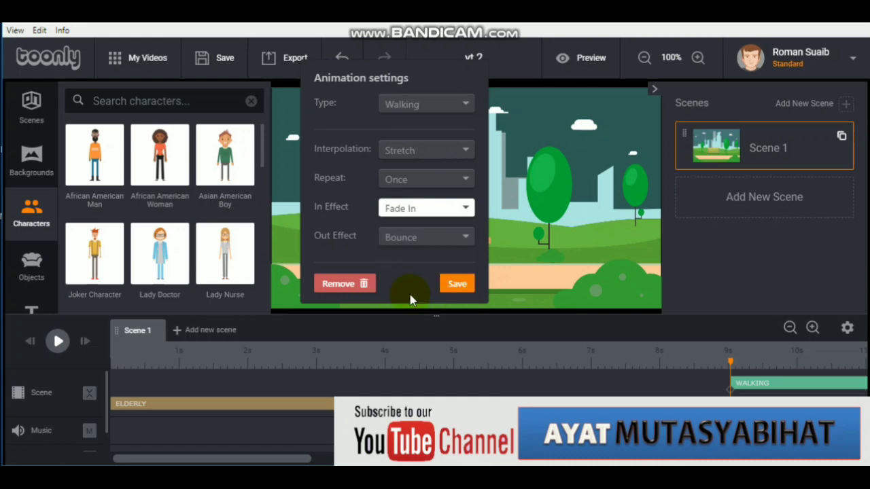
left_click(425, 236)
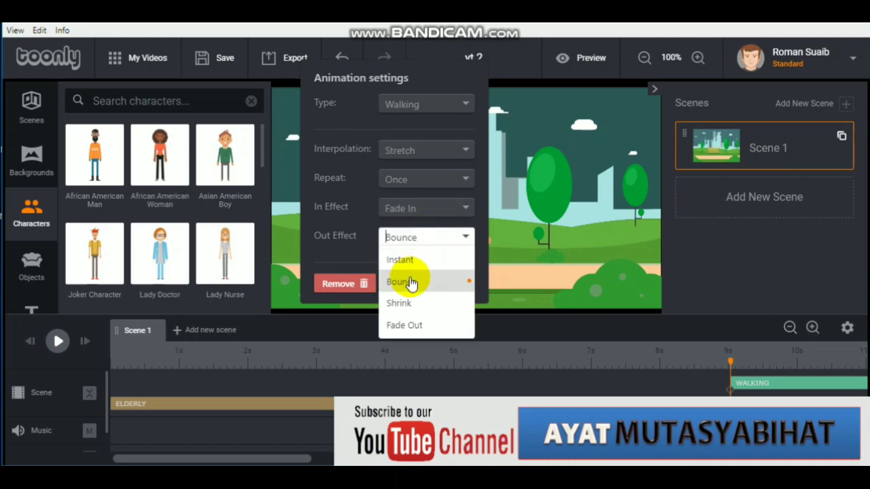
left_click(422, 327)
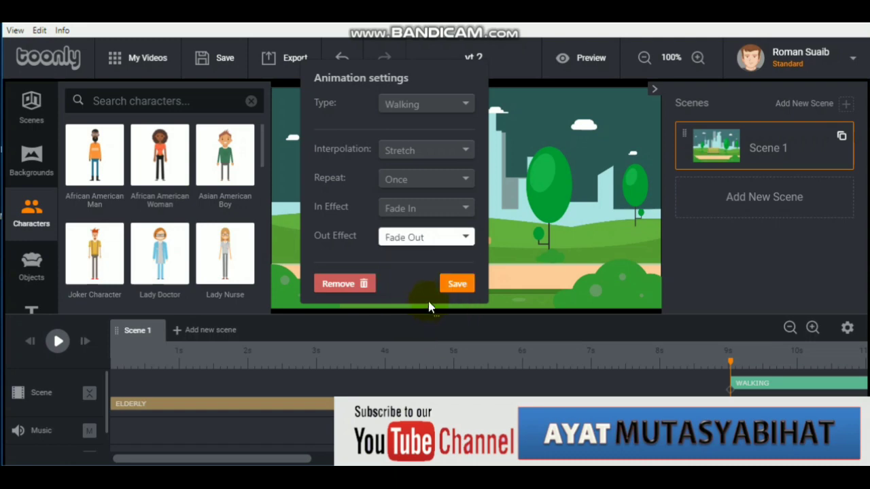
left_click(443, 286)
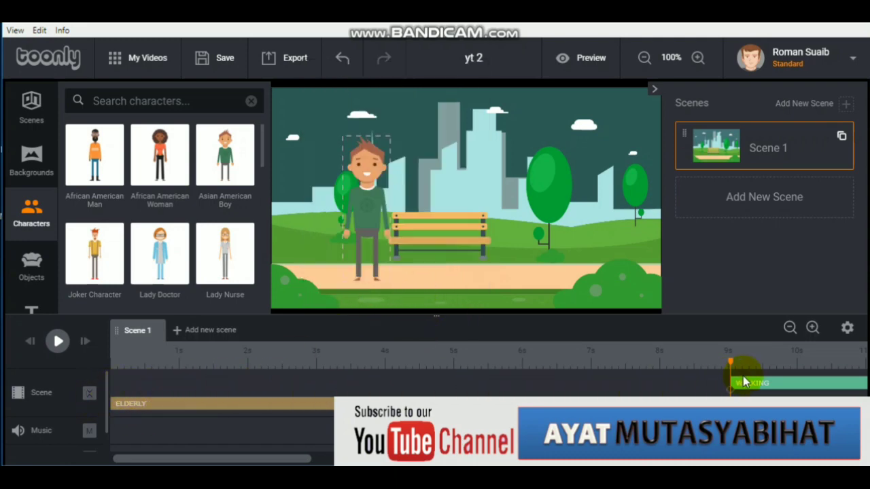
- Move the Walking clip to start at about 2.7 s and extend its end to about 7 s
left_click_drag(751, 378, 339, 408)
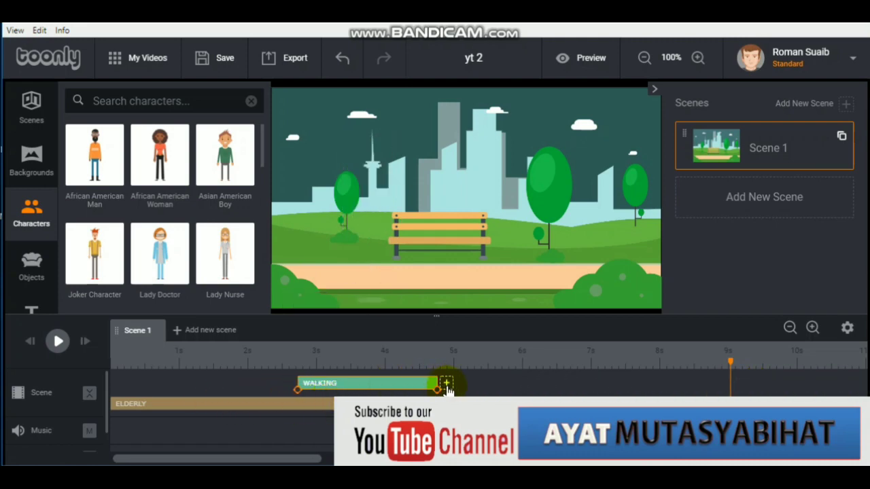
left_click_drag(443, 386, 605, 387)
- Append a Handshake to left side animation directly after the Walking clip and play the scene
left_click(605, 388)
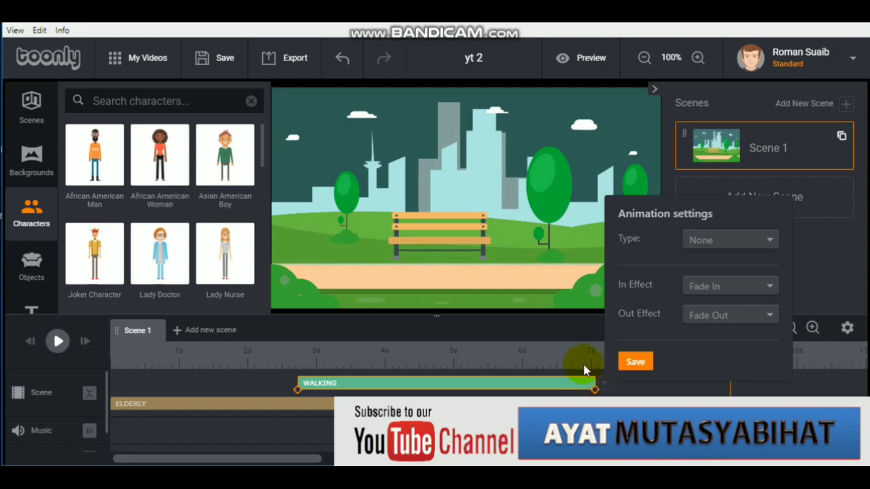
left_click(758, 242)
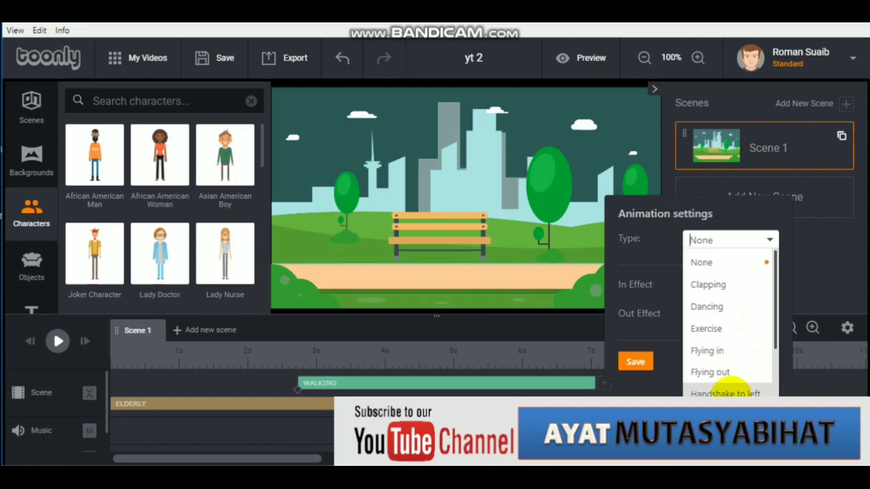
left_click(724, 393)
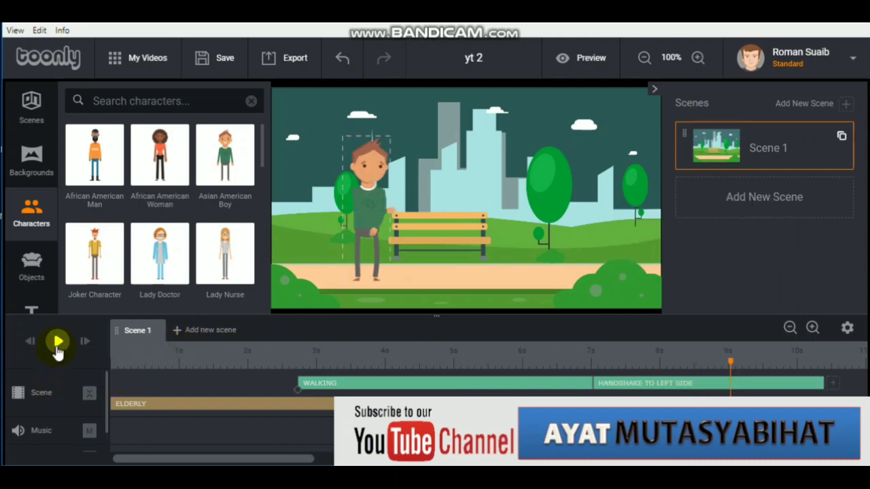
left_click(58, 343)
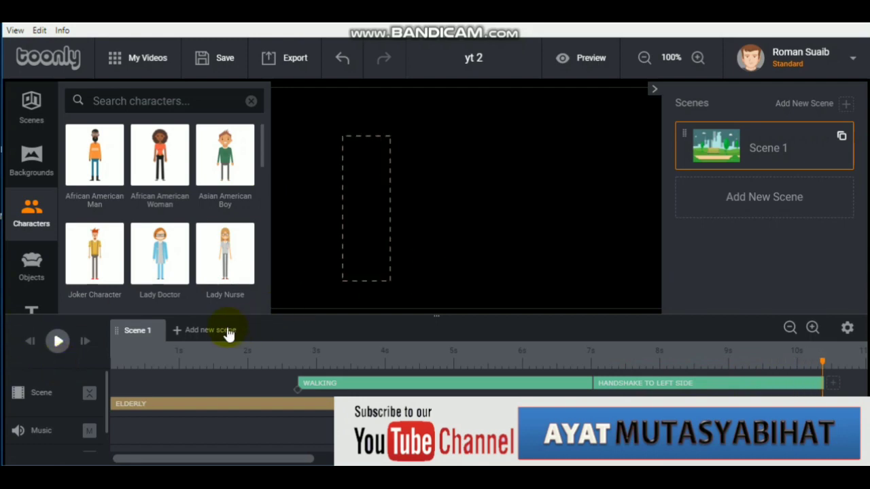
- Browse the character library through to its last entries
scroll(69, 230, "down", 3)
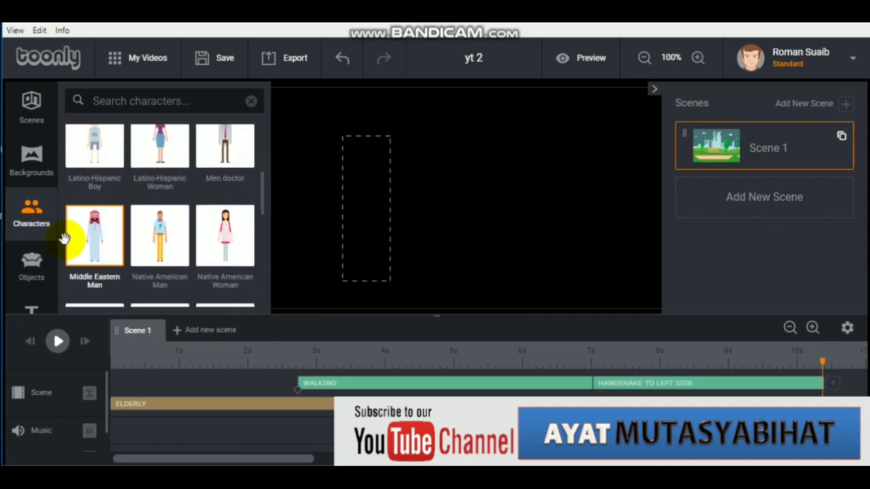
scroll(66, 238, "down", 8)
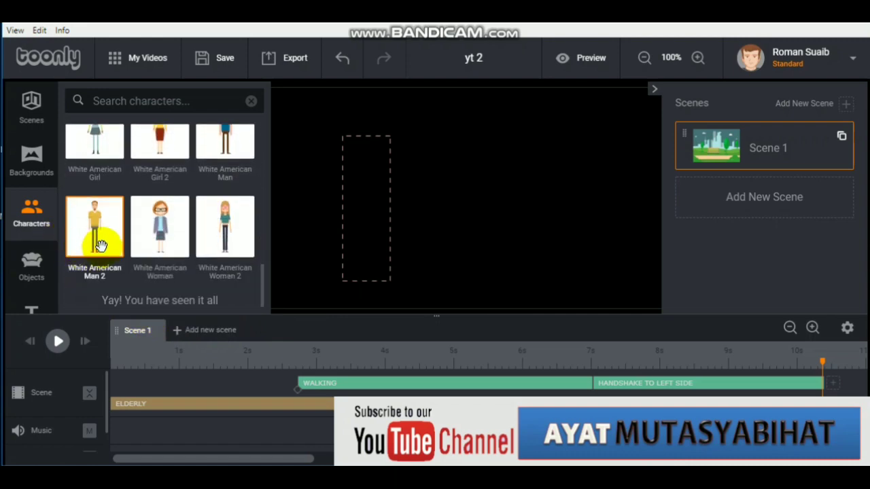
scroll(105, 238, "up", 5)
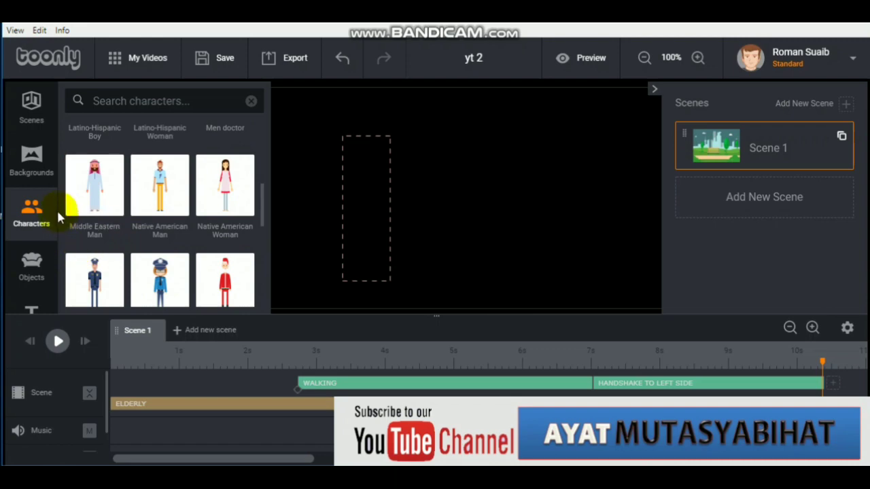
left_click_drag(263, 213, 268, 301)
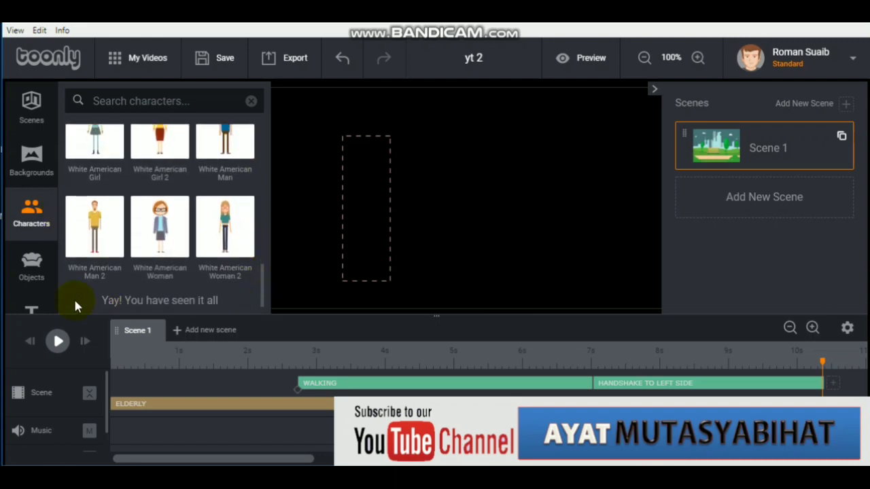
- Browse the object library, from the uploaded images through the built-in agriculture, flag and household objects
left_click(32, 262)
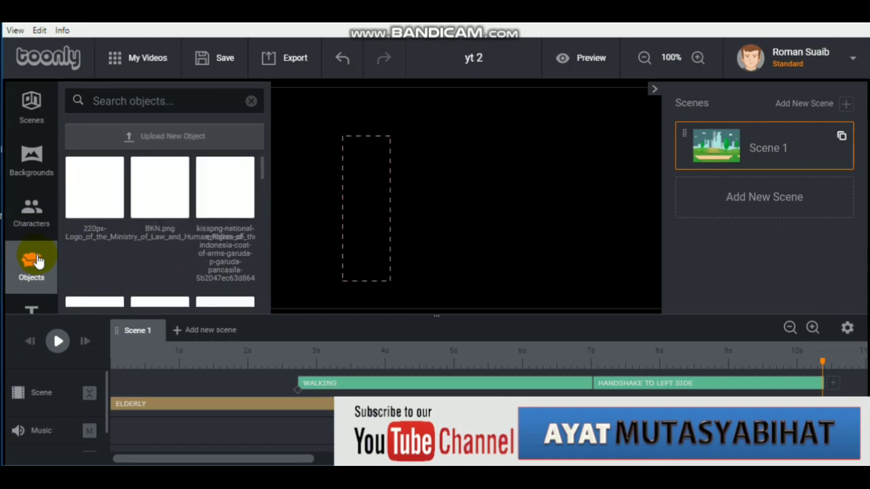
scroll(187, 197, "down", 2)
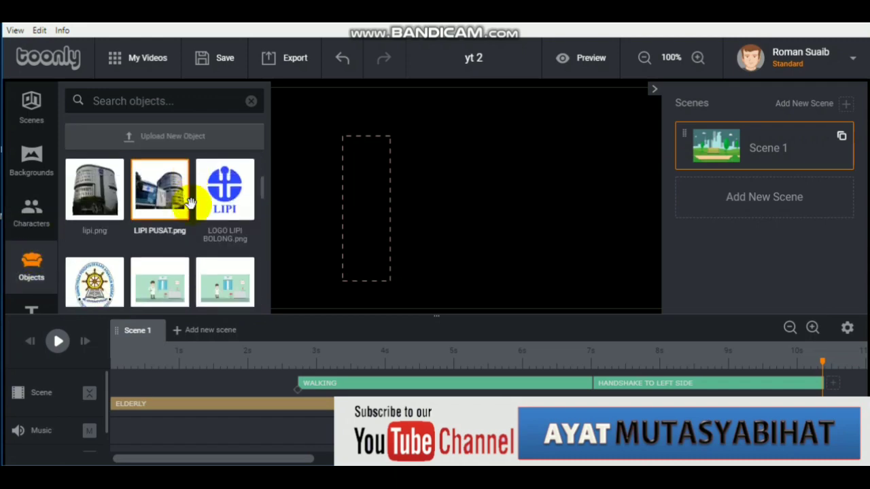
scroll(186, 200, "down", 3)
scroll(186, 208, "up", 1)
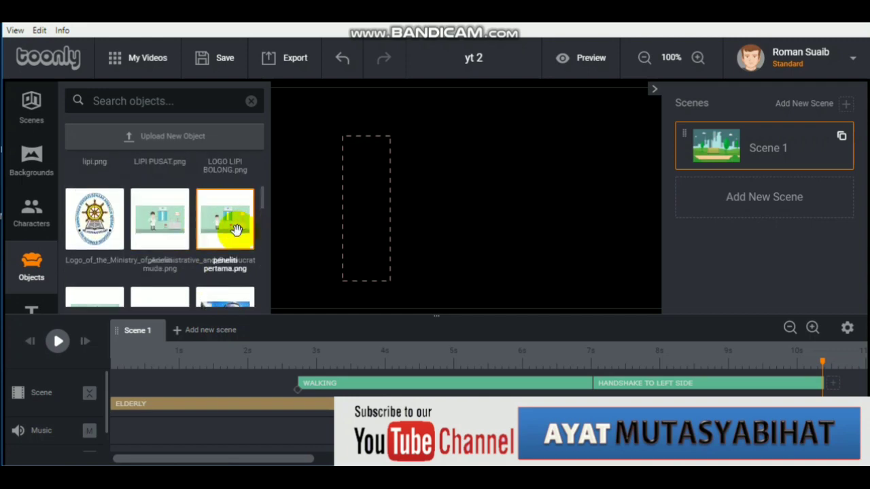
scroll(230, 217, "down", 2)
scroll(116, 252, "down", 2)
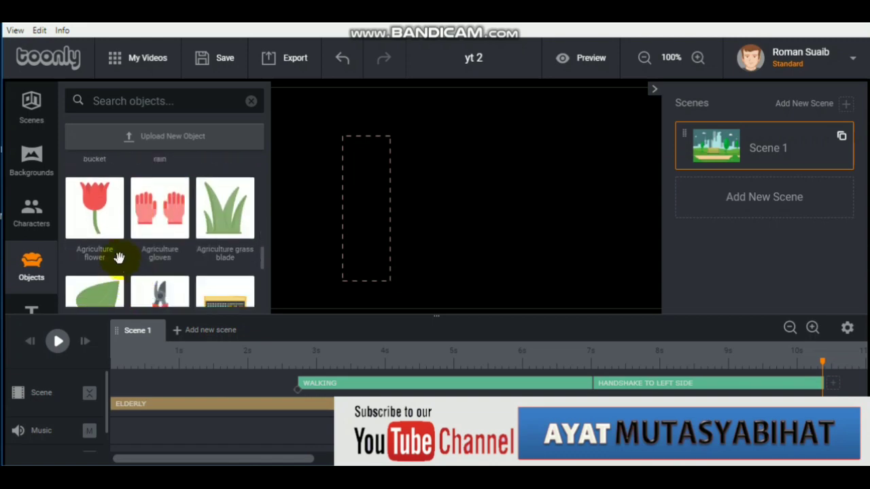
scroll(120, 248, "down", 3)
scroll(146, 245, "down", 1)
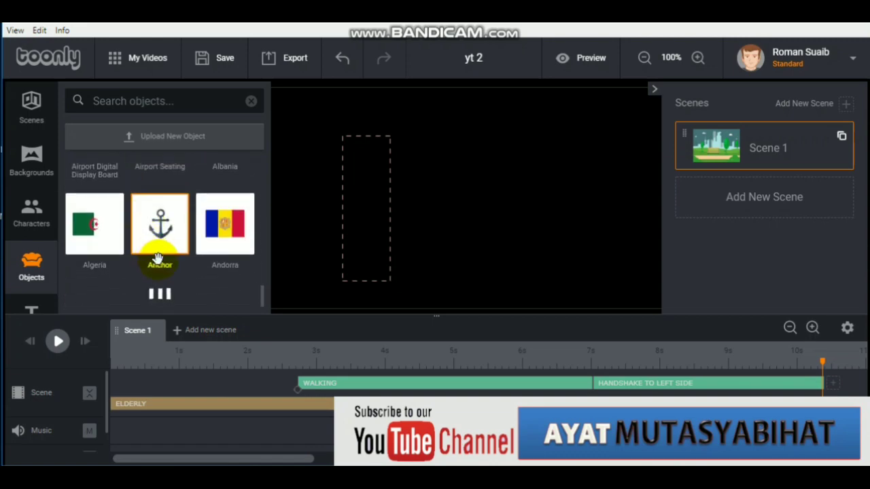
scroll(95, 265, "down", 3)
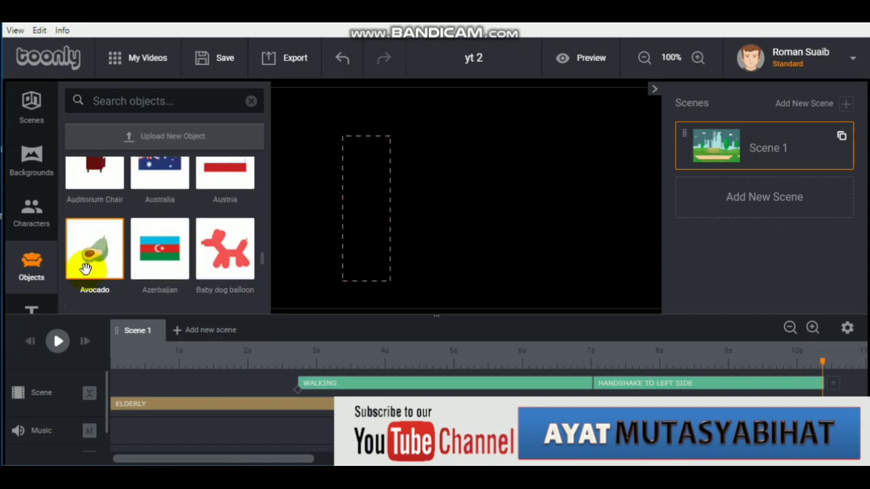
scroll(80, 265, "down", 3)
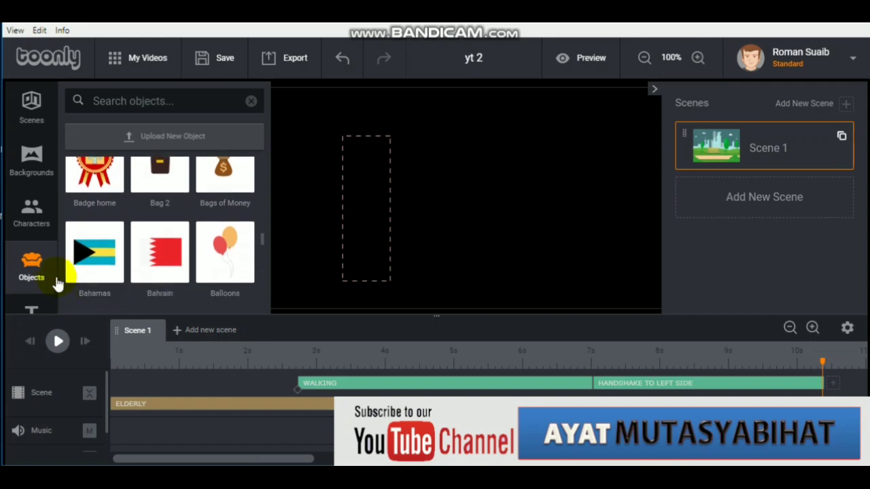
- Add a Smooth Text element to the scene over the boy's outline and select it
left_click(38, 293)
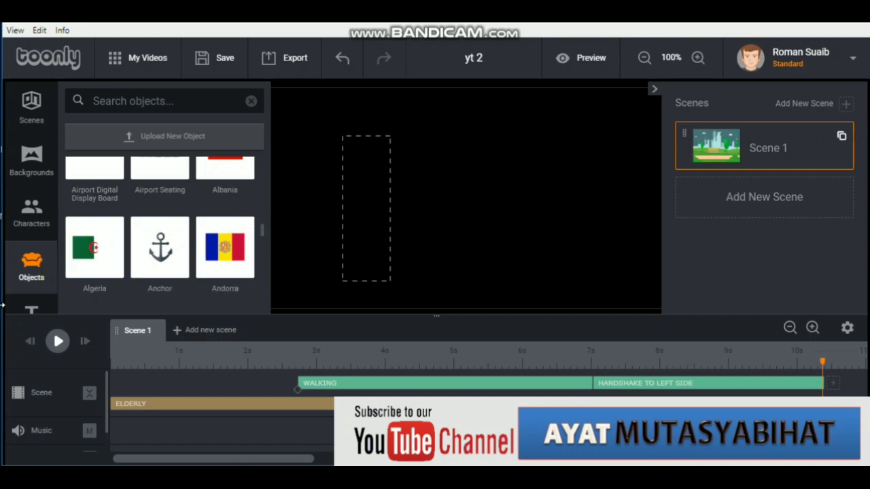
scroll(34, 278, "down", 2)
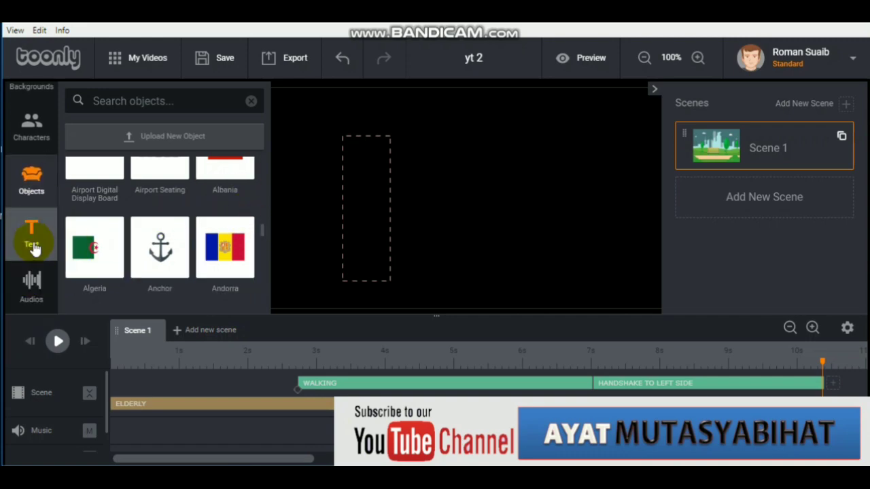
left_click(32, 246)
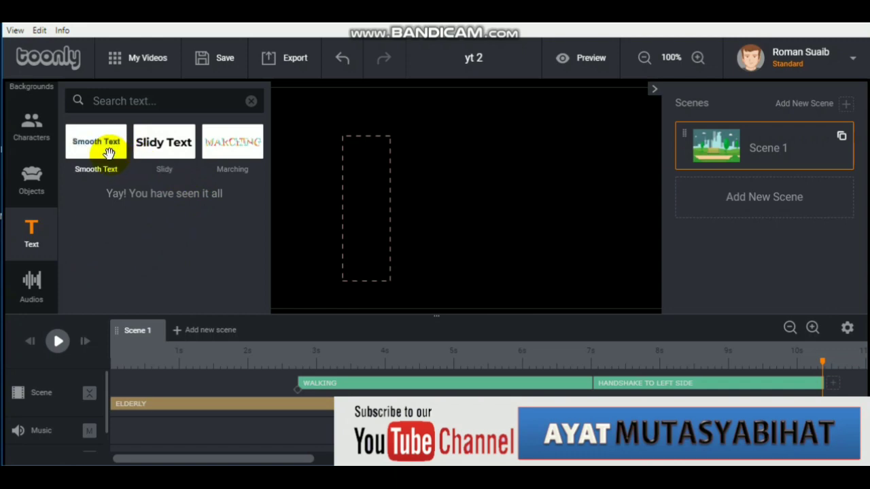
left_click_drag(102, 144, 361, 227)
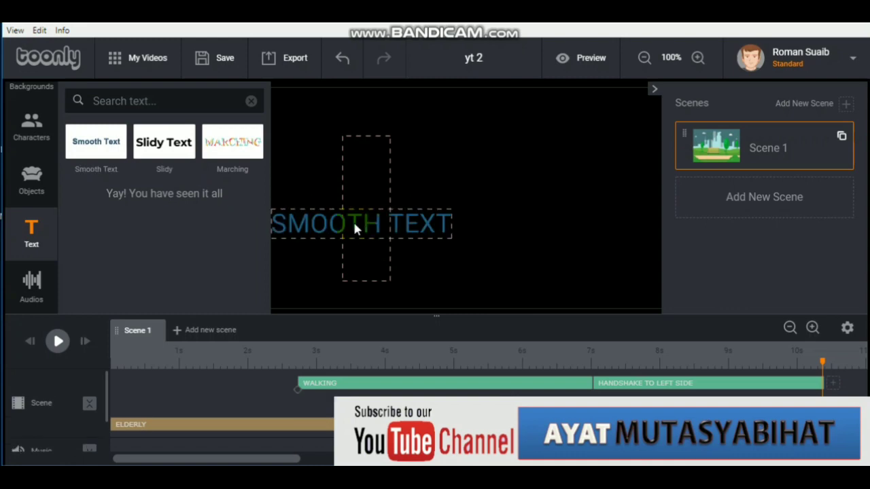
left_click(355, 224)
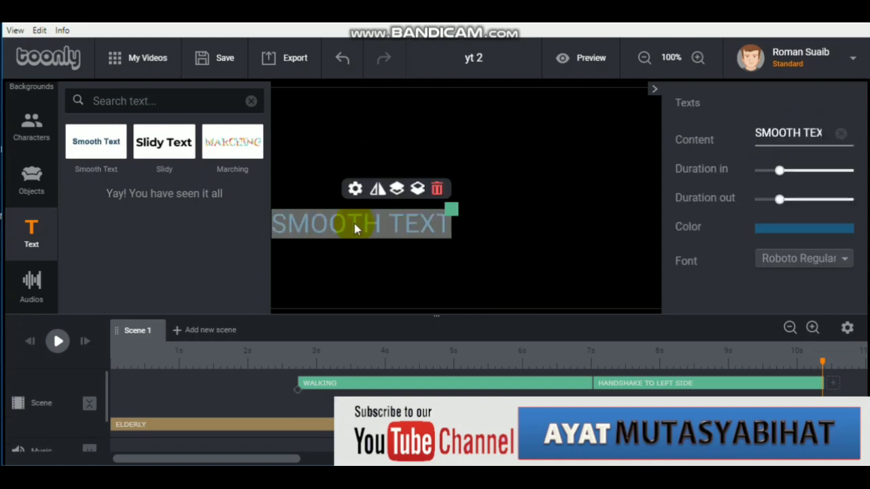
- Lengthen the text's in and out durations to roughly two thirds of their range and set its font to PatrickHand
left_click(780, 170)
left_click_drag(782, 199, 817, 195)
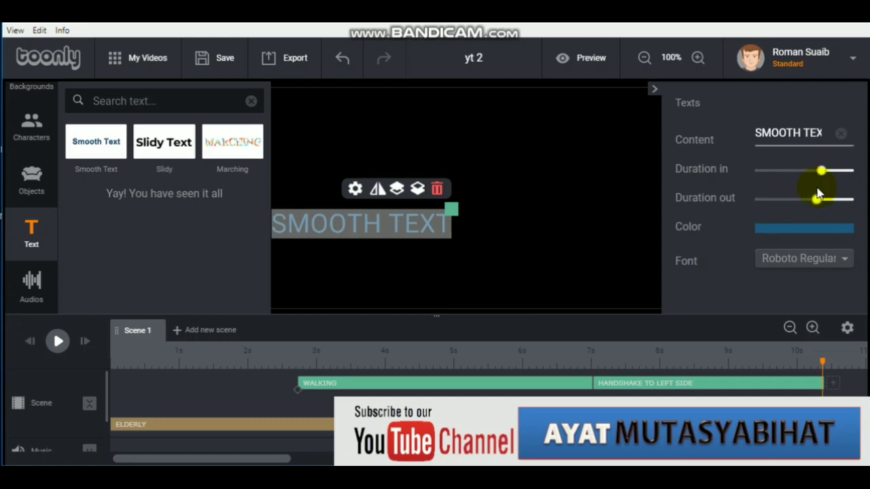
left_click(825, 259)
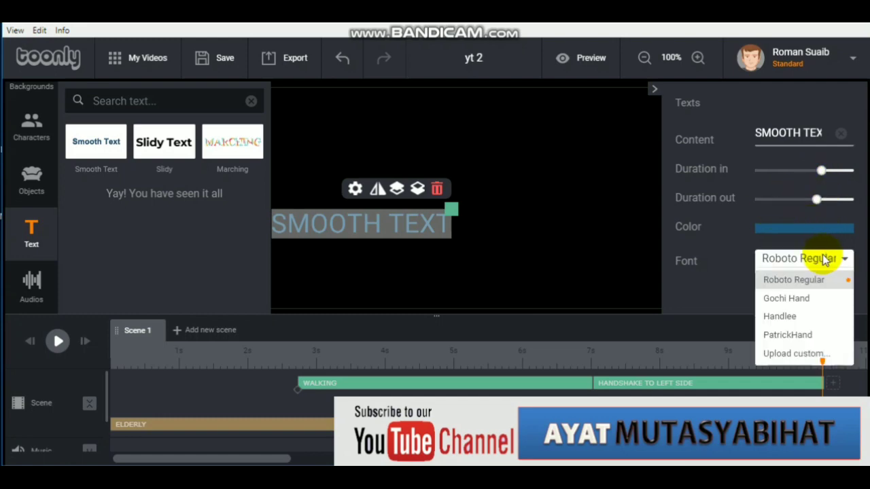
left_click(806, 335)
left_click(412, 228)
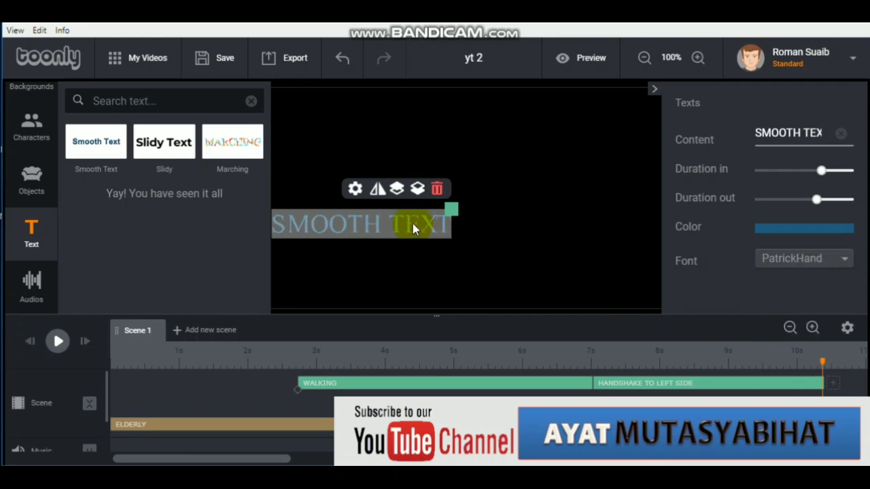
- Move the text near the canvas centre and enlarge it, and remove it from the scene
left_click_drag(413, 226, 486, 220)
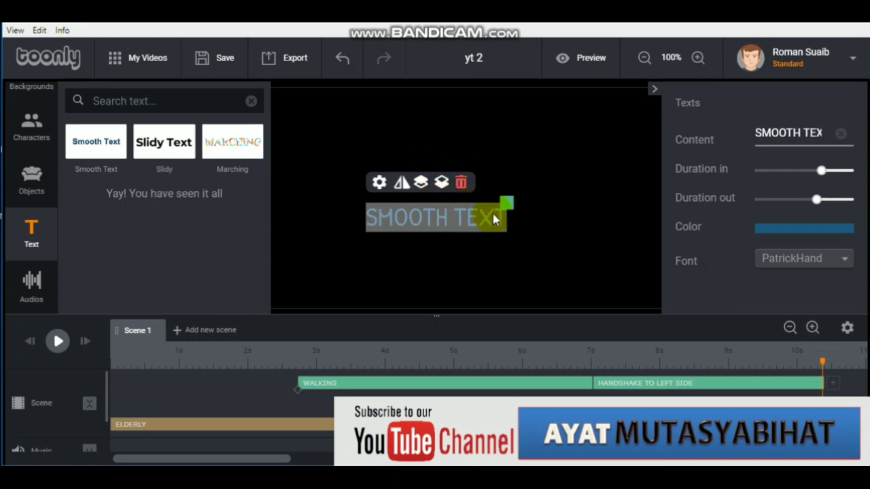
left_click_drag(505, 202, 556, 195)
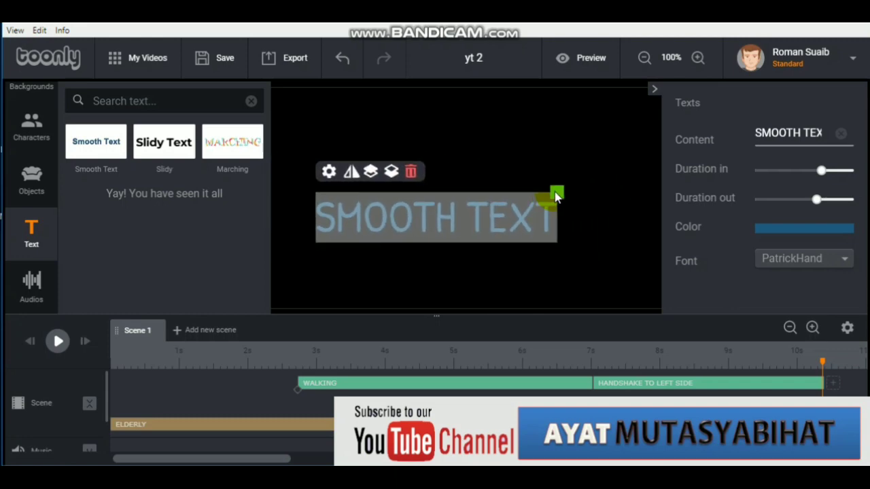
left_click(330, 173)
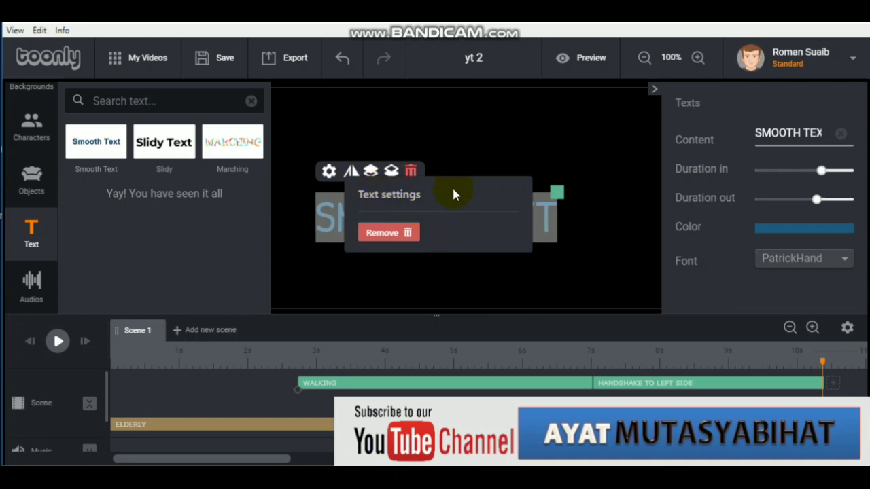
left_click(402, 234)
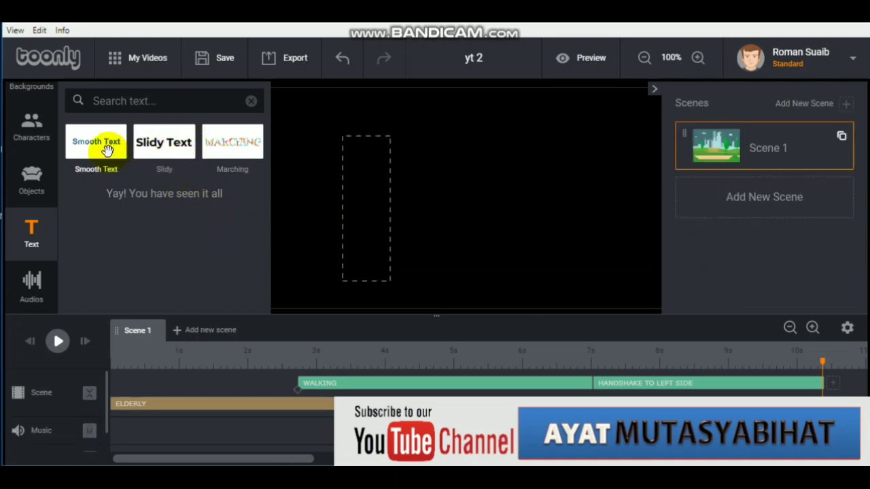
- Add a new Smooth Text element slightly above the canvas centre and flip it so it reads mirrored
left_click_drag(108, 150, 393, 185)
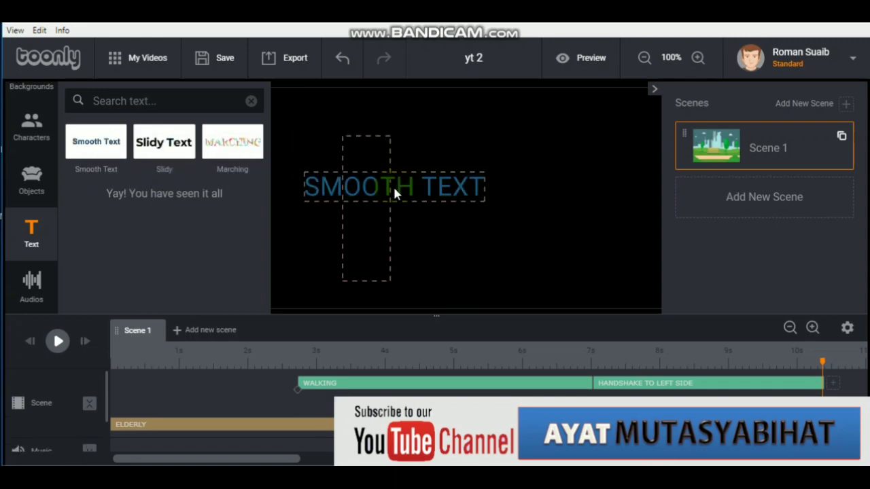
left_click(343, 193)
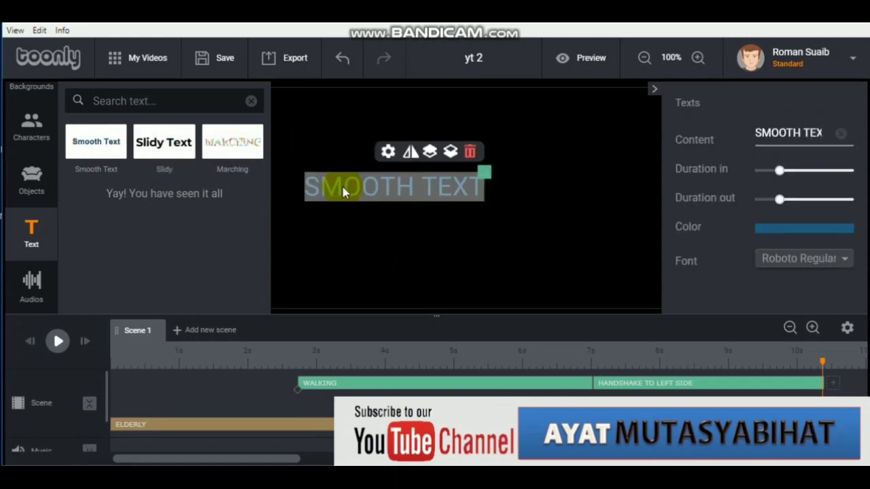
left_click(412, 154)
left_click(411, 155)
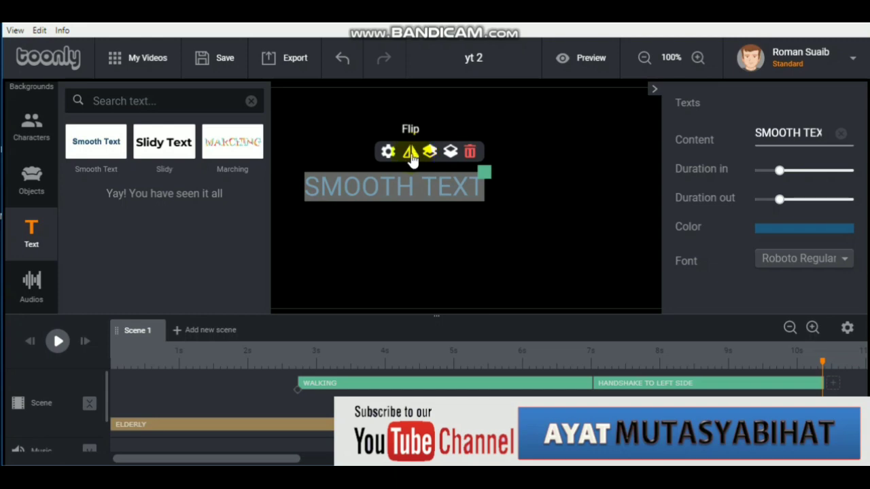
left_click(411, 155)
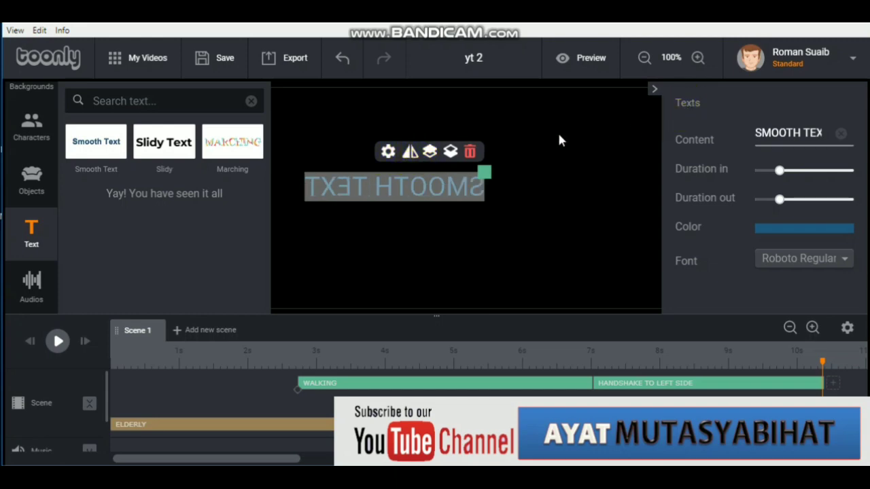
- Set the mirrored text's Duration in to its maximum
left_click(388, 151)
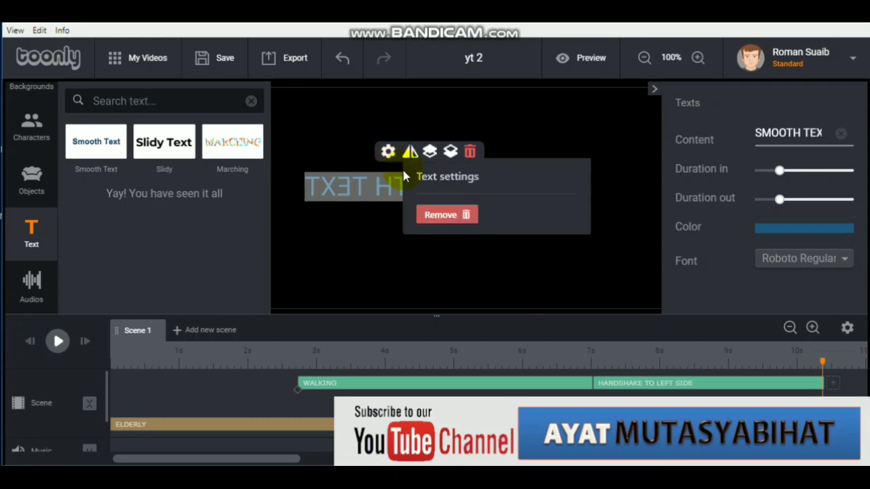
left_click(526, 126)
left_click(464, 180)
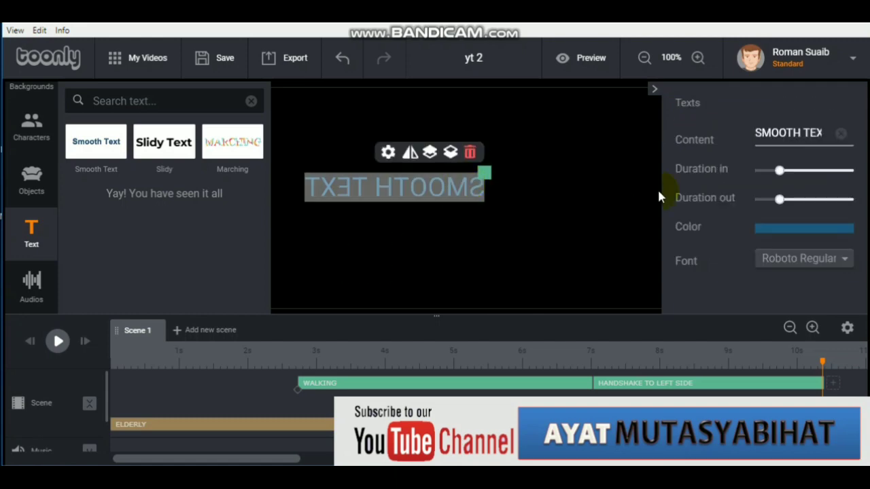
left_click_drag(779, 171, 853, 167)
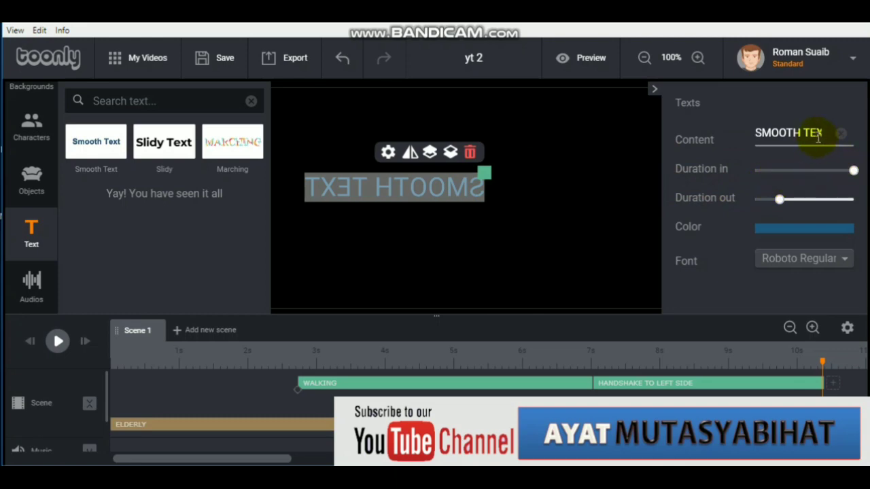
- Replace the mirrored text's content with "suscibre chanel ayat mutasyabbihat"
left_click_drag(818, 136, 746, 152)
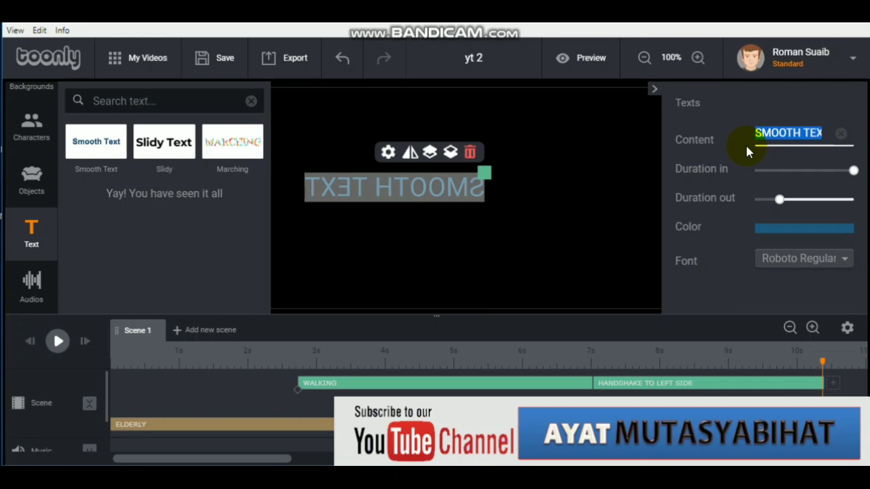
type("maT")
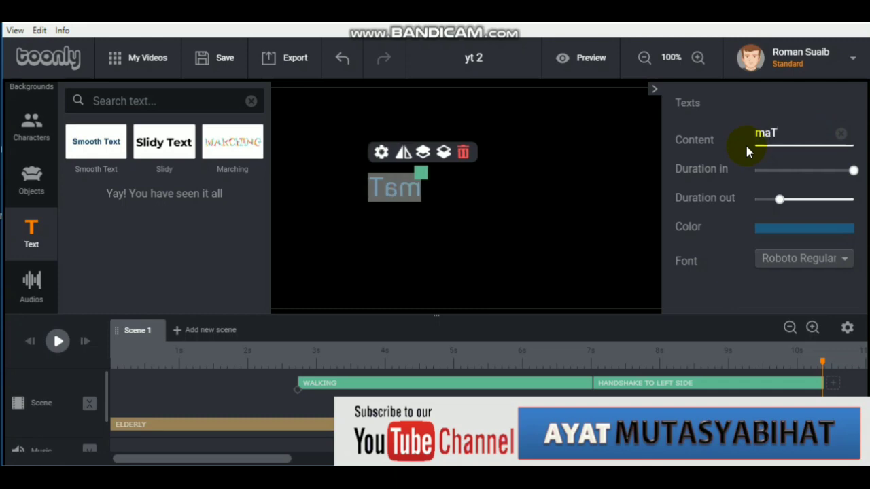
key("Delete")
key("BackSpace")
key("BackSpace")
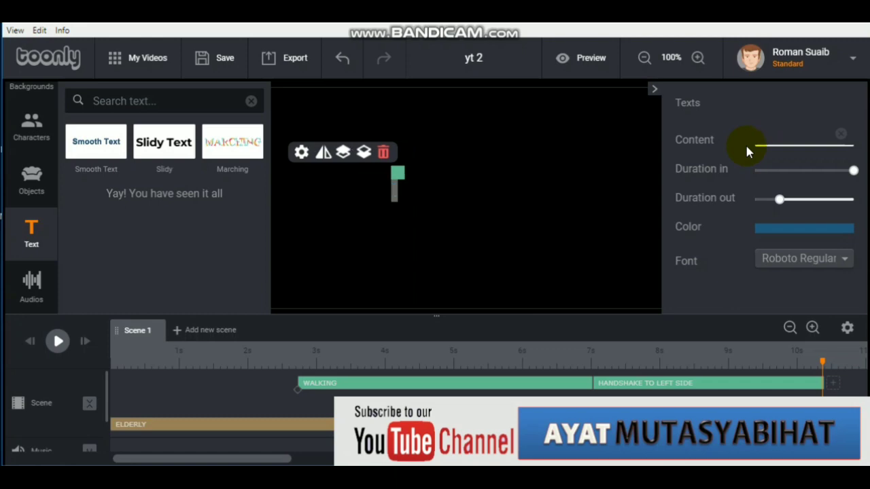
type("sus")
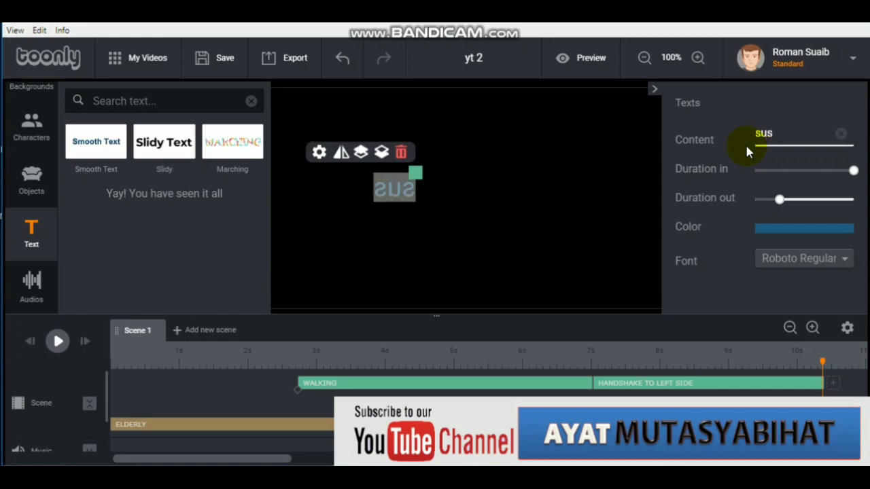
type("cibr")
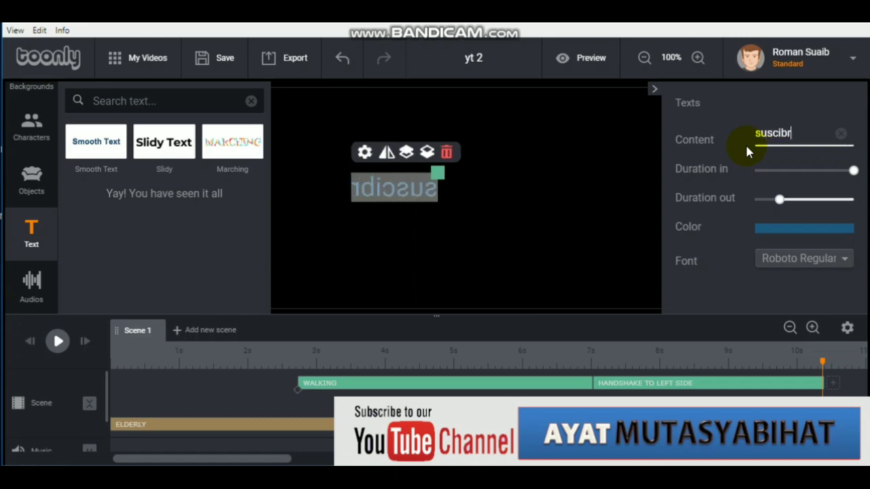
type("e")
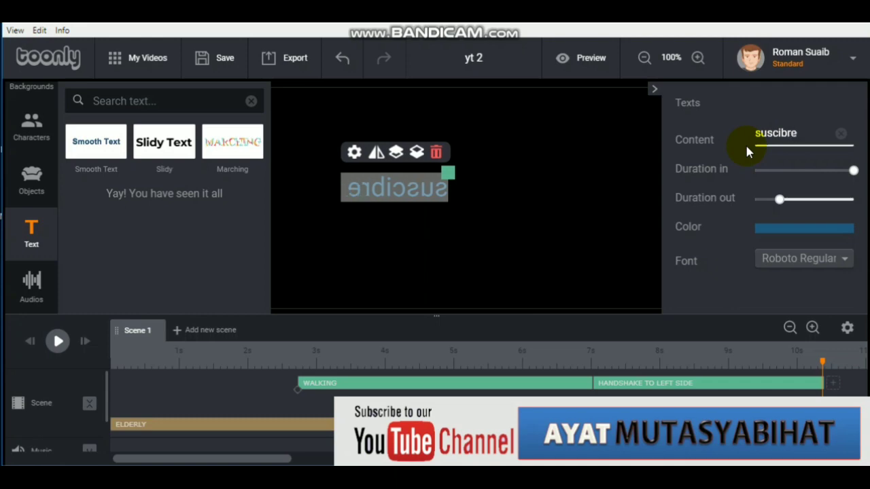
type(" chanel")
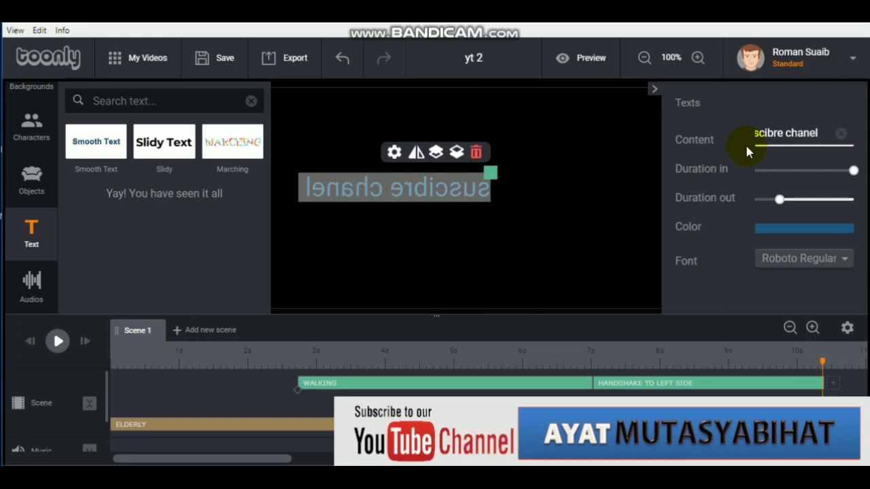
type("ayat")
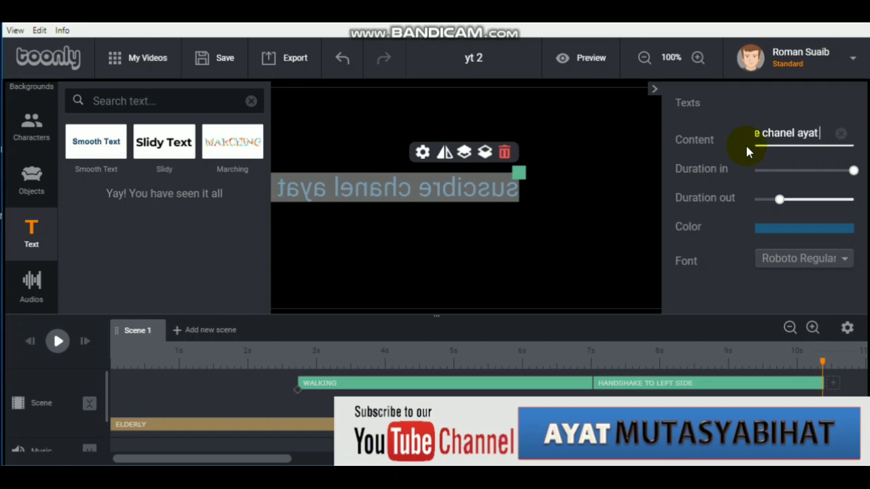
type(" mutasya")
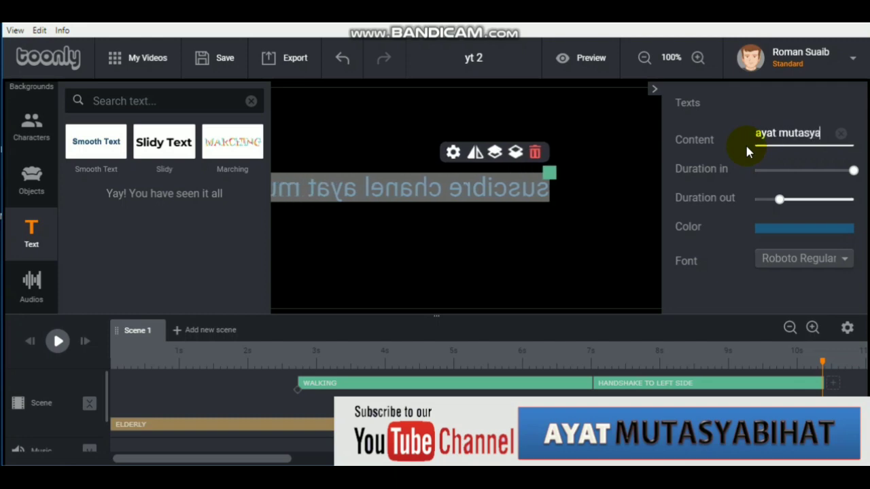
type("bbihat")
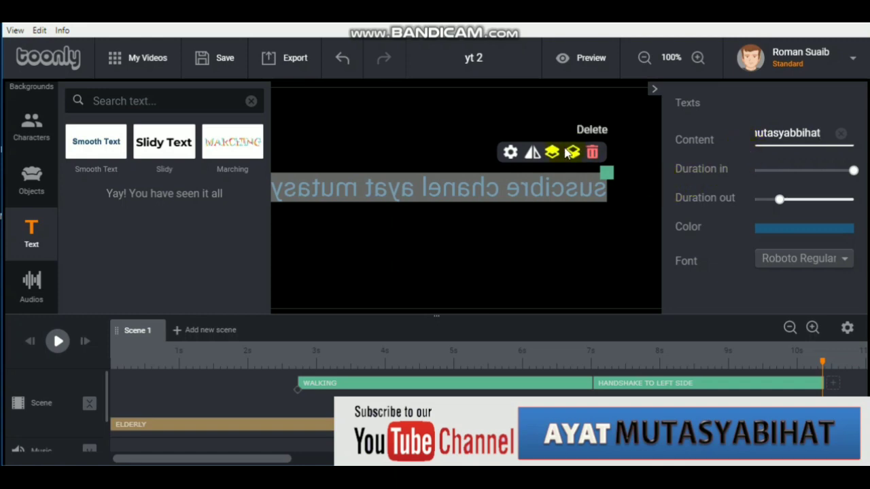
- Flip the text so it reads normally and correct its last word to "mutasyabihat"
left_click(528, 158)
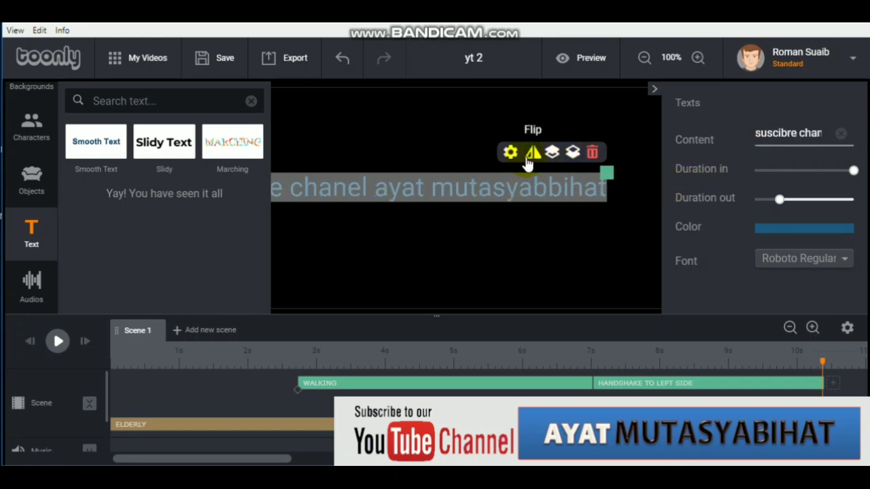
left_click(534, 191)
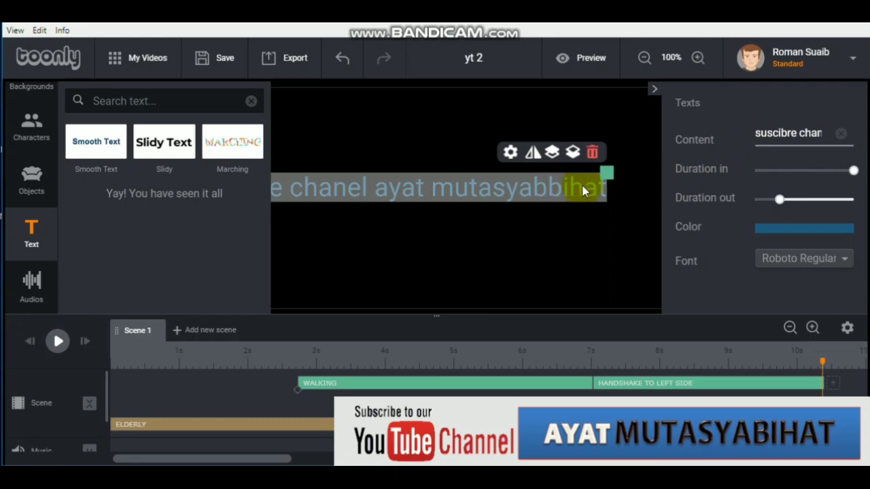
left_click(779, 133)
type("i")
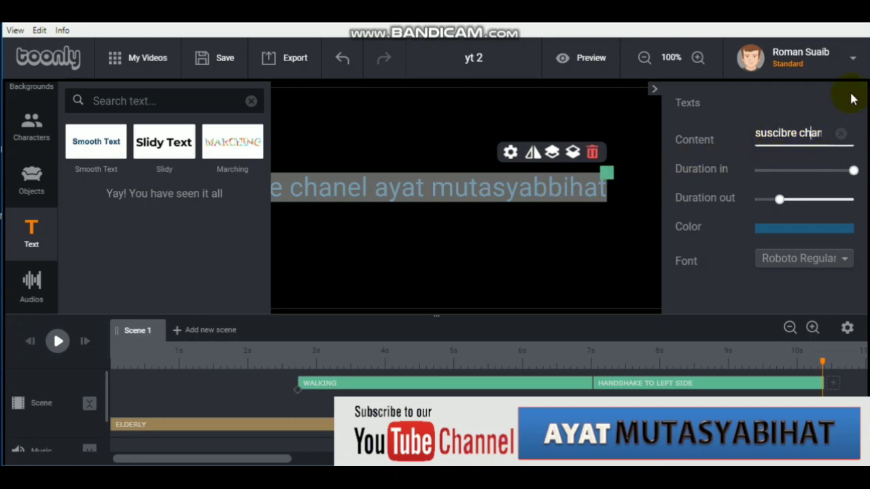
key("Right")
key("Right")
key("Right")
key("Right")
key("Right")
key("Right")
key("Right")
key("Right")
key("Right")
key("Right")
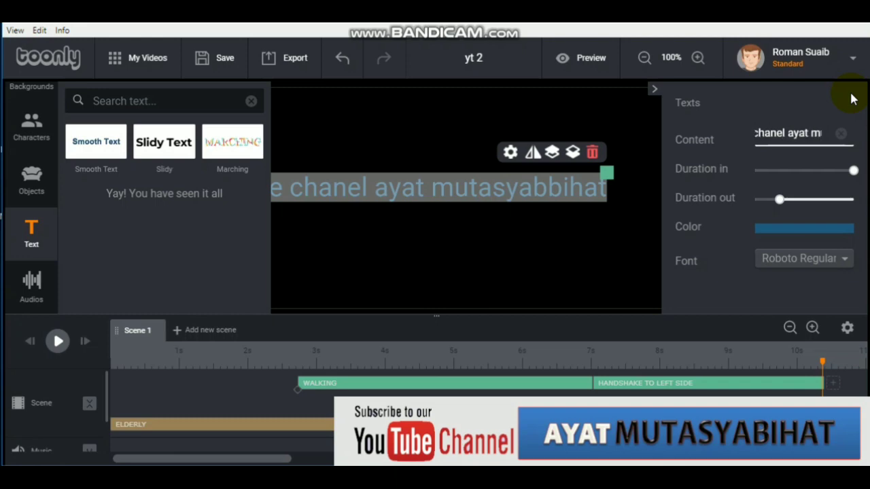
key("Right")
key("Right")
key("Right")
key("Right")
key("Right")
key("Right")
key("Right")
key("Right")
key("Right")
key("Right")
key("Right")
key("Right")
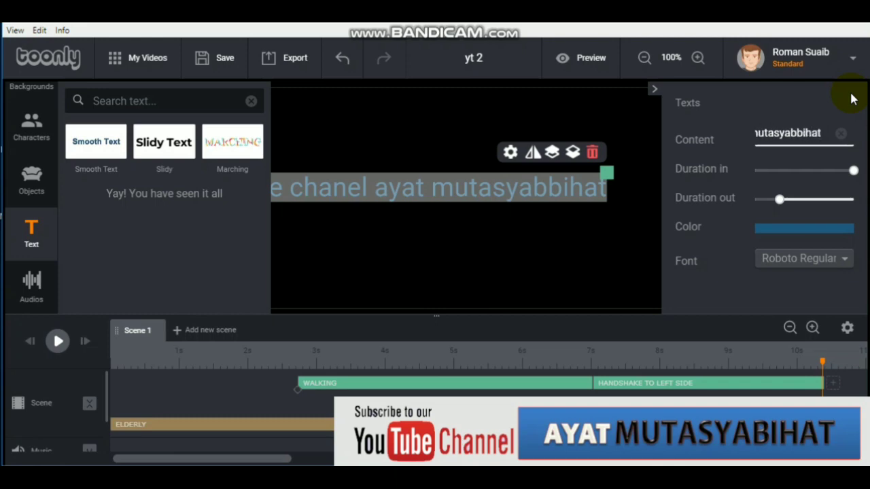
key("BackSpace")
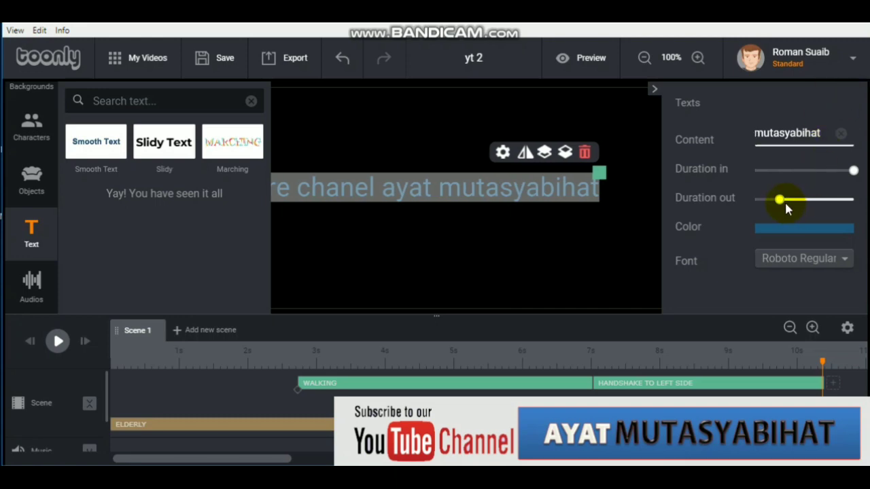
- Raise the text's Duration out to about half of its range and change its color to deep pink
left_click(786, 201)
left_click_drag(791, 202, 801, 200)
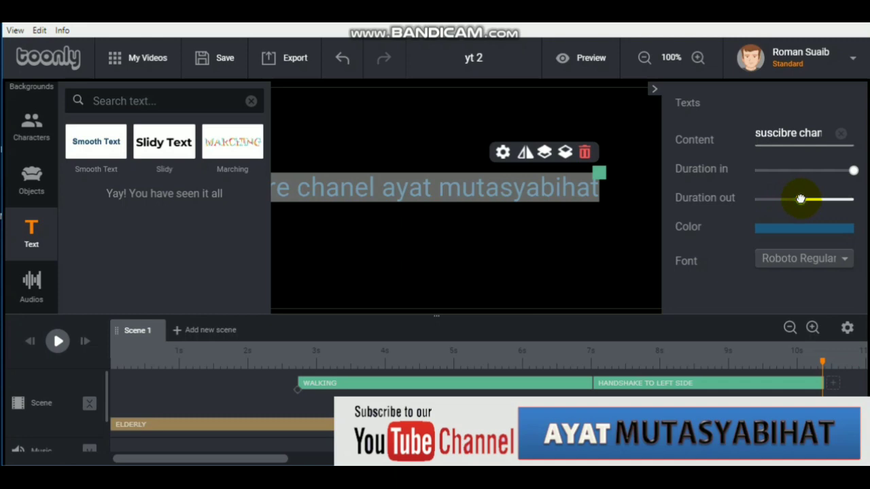
left_click(813, 231)
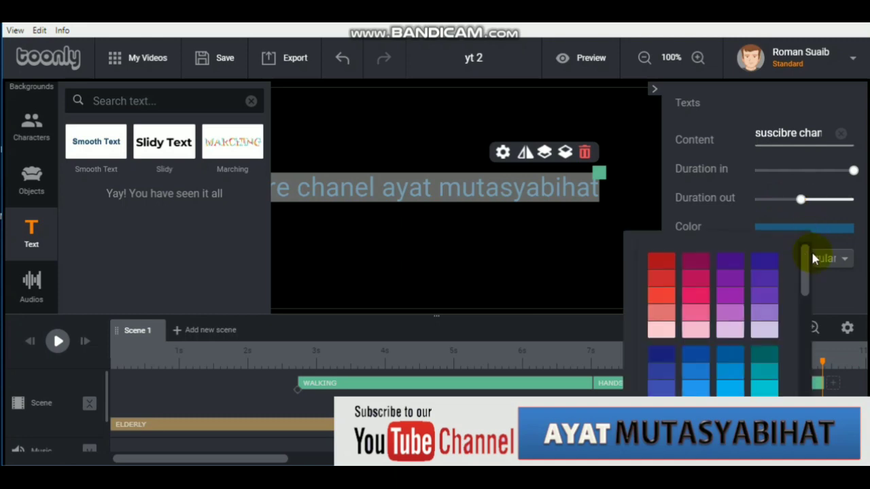
left_click(703, 290)
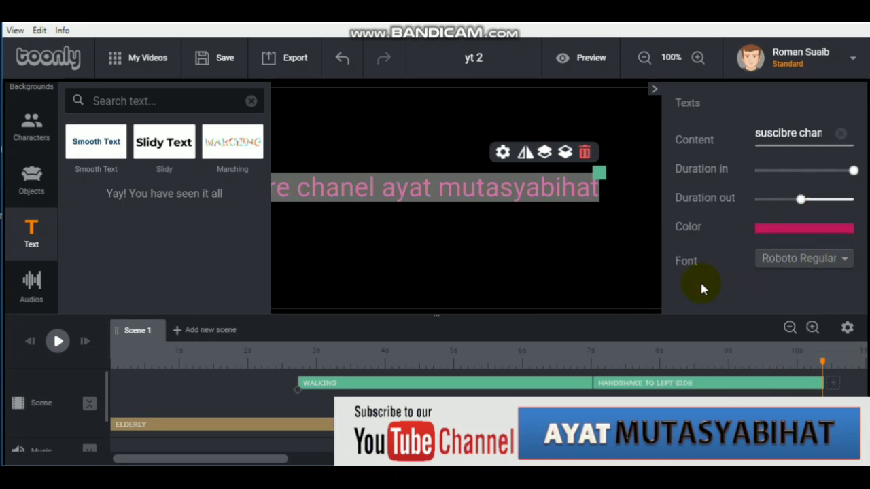
left_click(793, 259)
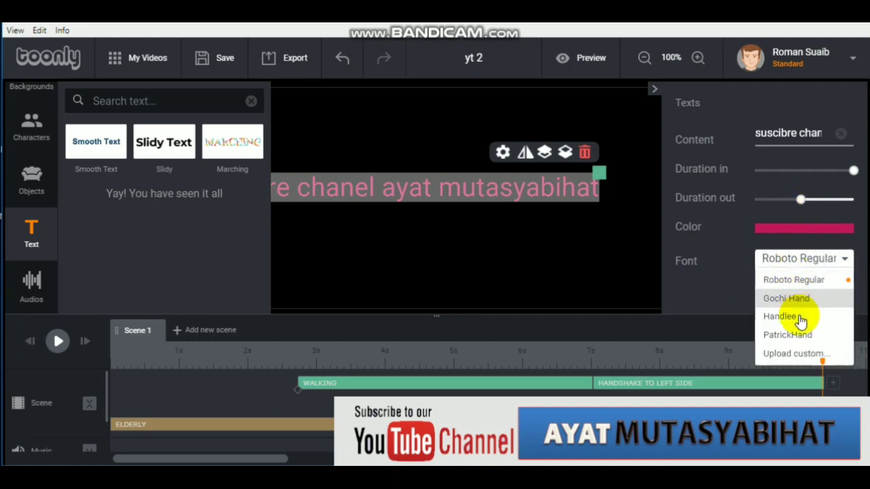
left_click(806, 358)
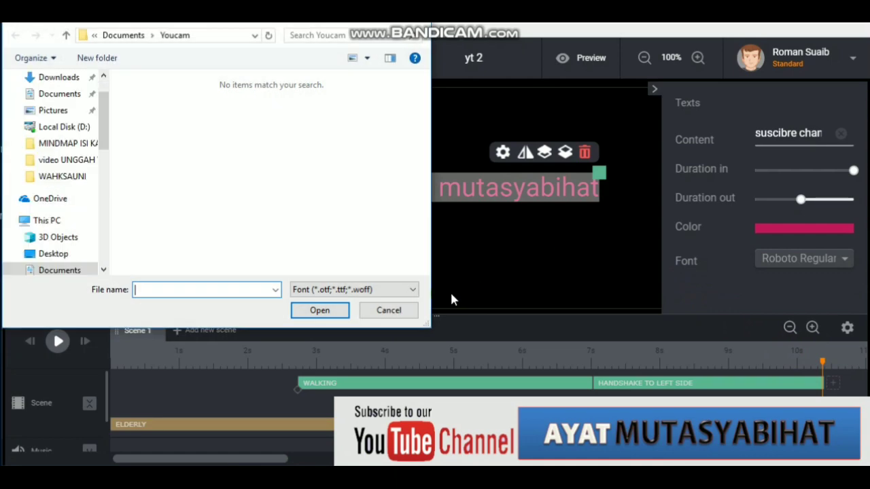
left_click(397, 313)
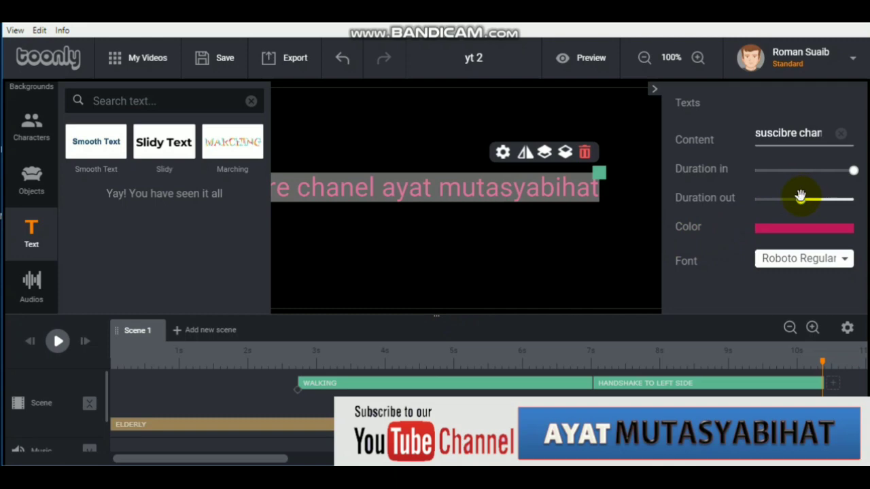
- Set the text's Duration out to its maximum and shift the text rightward until its first word lies on the canvas
left_click_drag(800, 201, 854, 199)
left_click(577, 219)
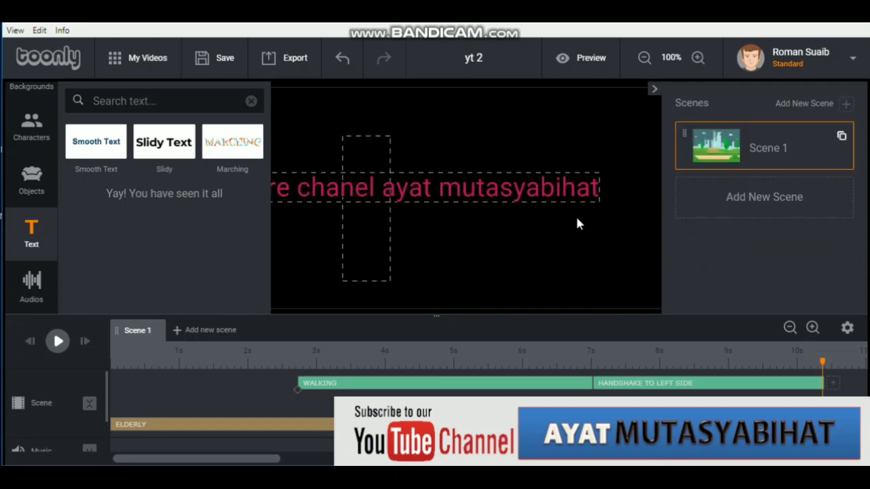
left_click_drag(532, 196, 644, 202)
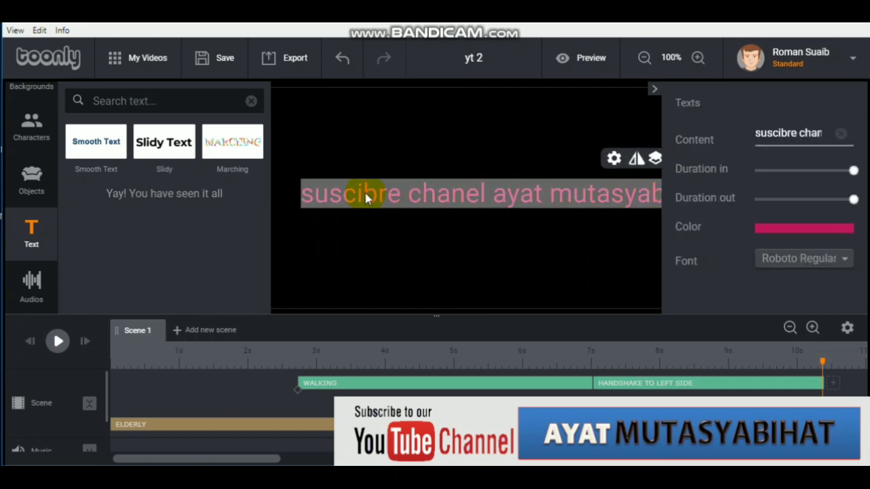
- Correct the spelling of the text's first word to "suscribe"
left_click(774, 132)
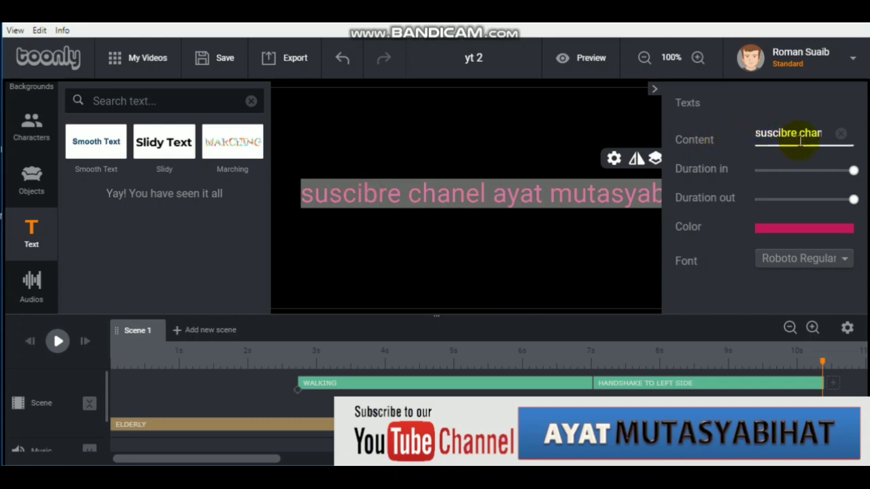
key("Right")
key("Right")
key("Right")
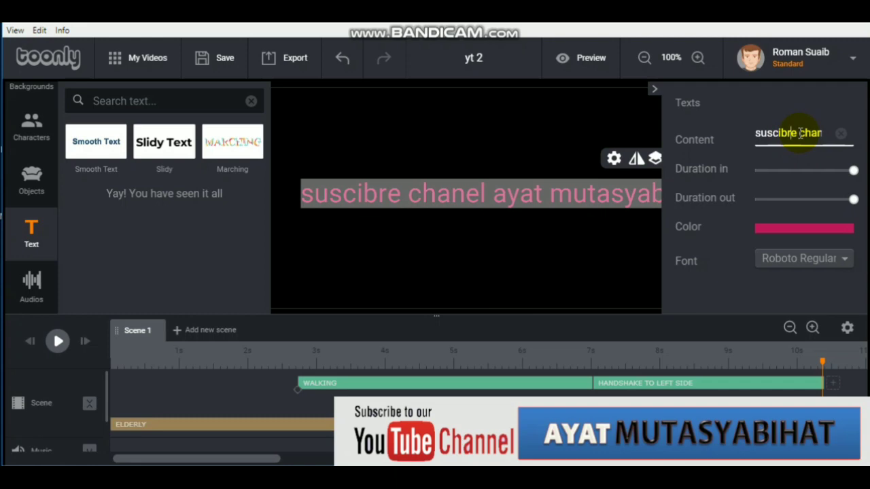
key("Delete")
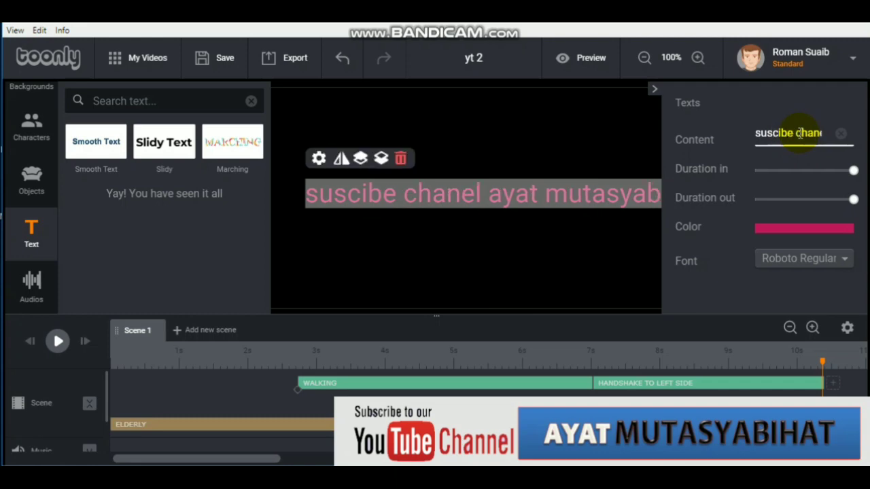
type("r")
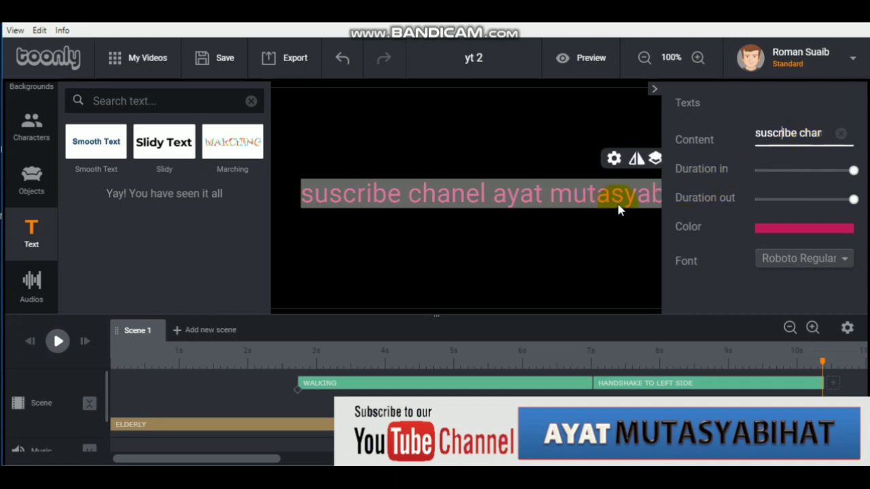
- Try the Gochi Hand font on the text, set it to PatrickHand instead, and deselect the text
left_click(829, 261)
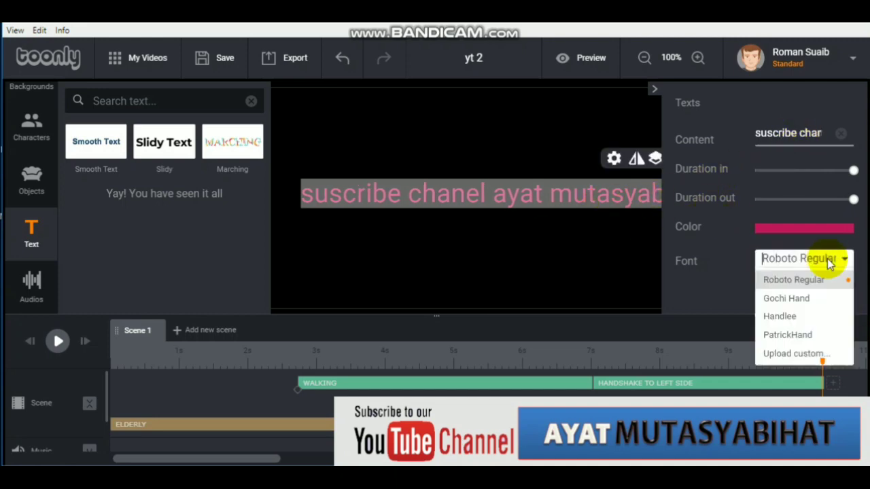
left_click(792, 299)
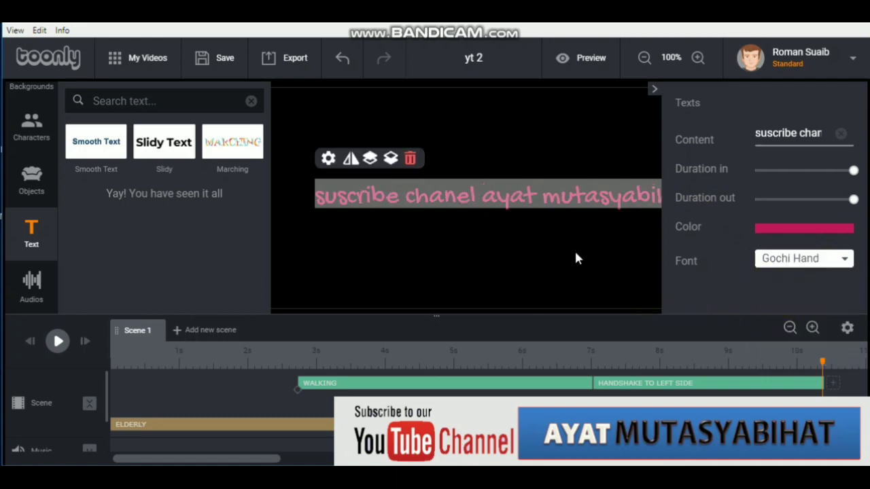
left_click(798, 260)
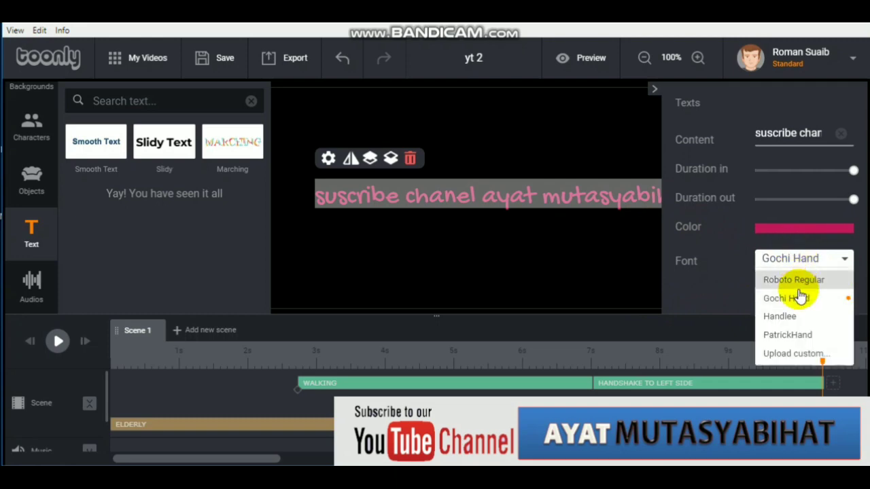
left_click(795, 335)
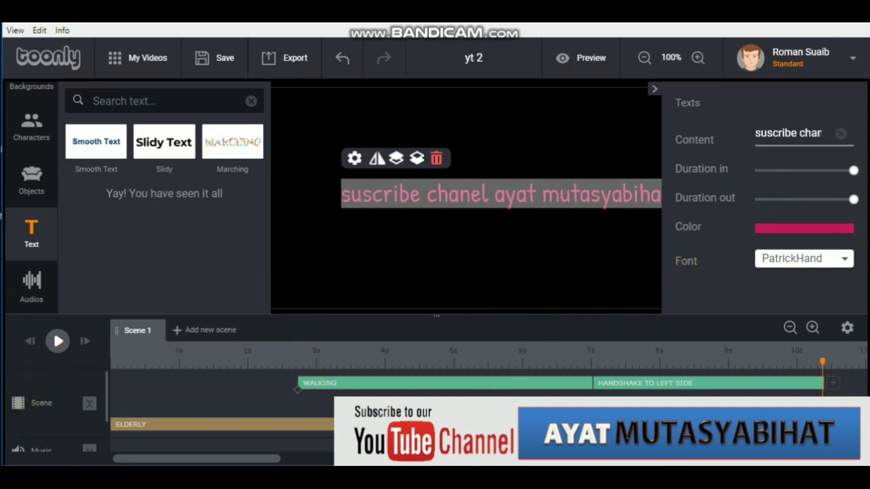
key("Escape")
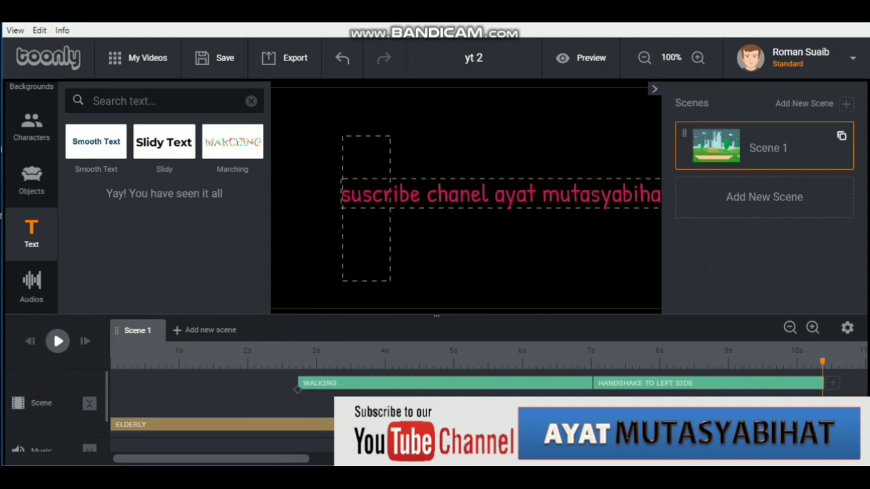
- Move the Smooth Text clip to start at about 2 s on the timeline and bring the playhead to its start
left_click_drag(367, 428, 284, 427)
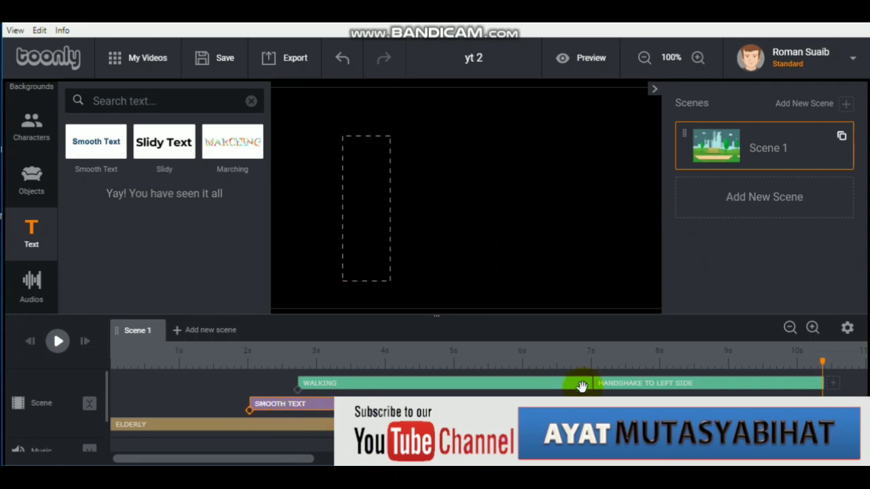
left_click(248, 412)
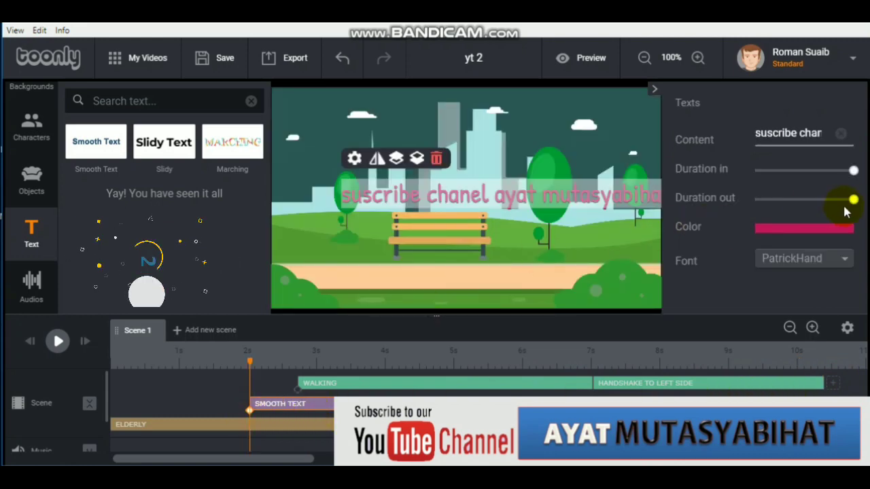
- Reduce the subscription text's Duration out to about 40% of its range and its Duration in to about 70%
key("Escape")
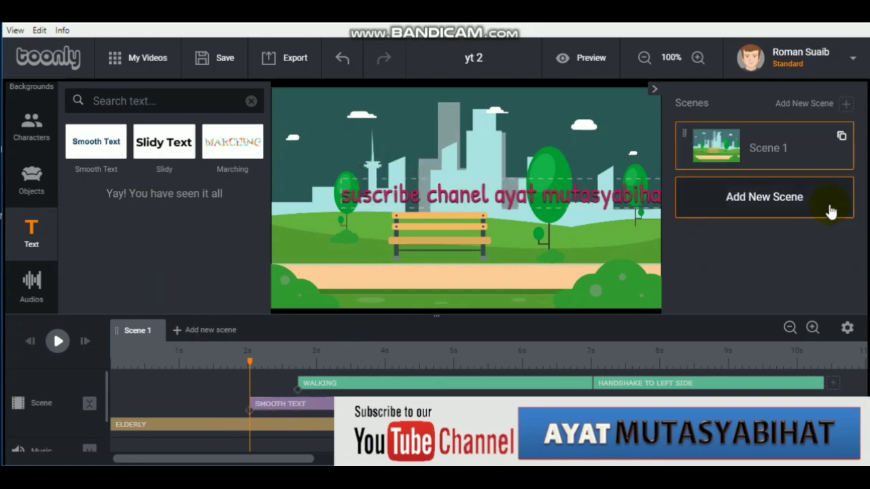
left_click(610, 199)
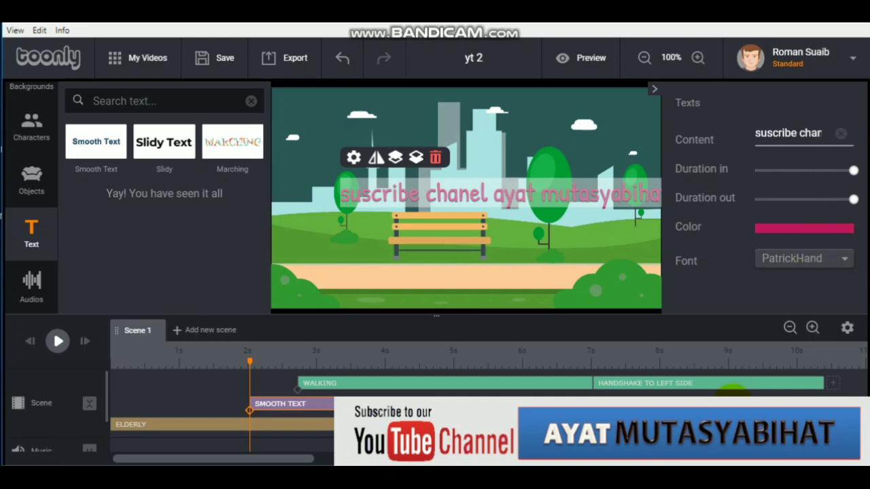
left_click(731, 391)
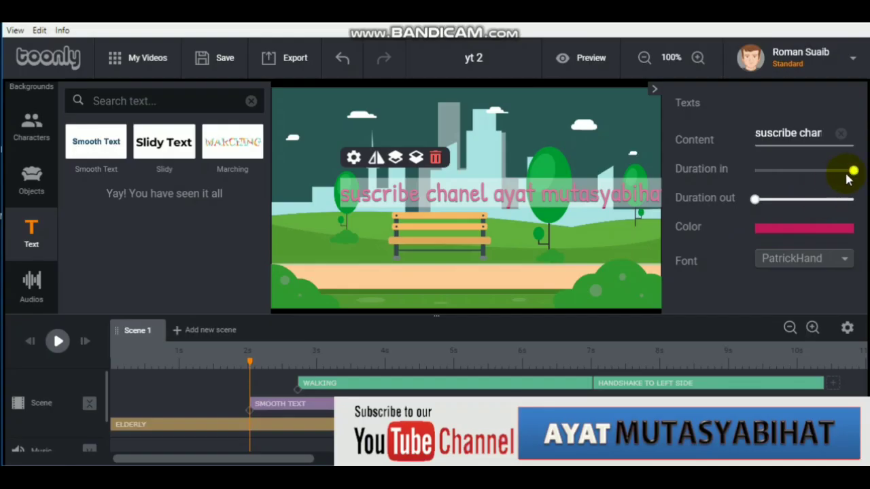
left_click(758, 199)
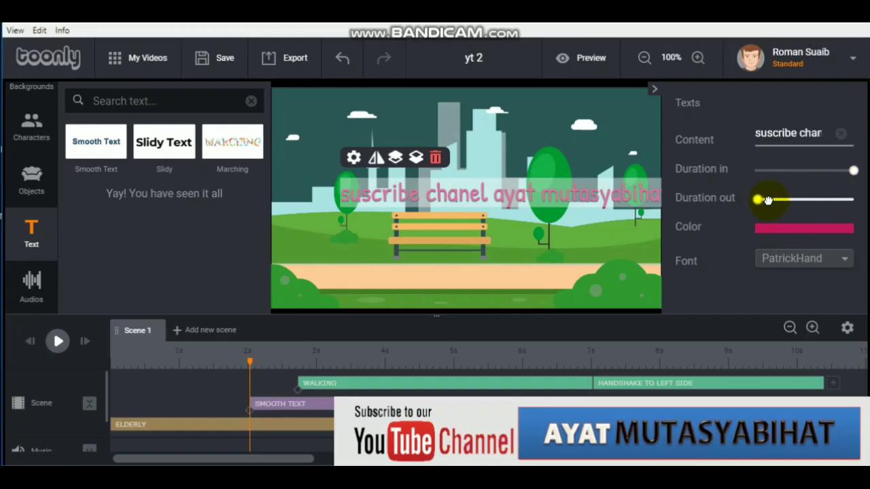
left_click_drag(768, 199, 796, 197)
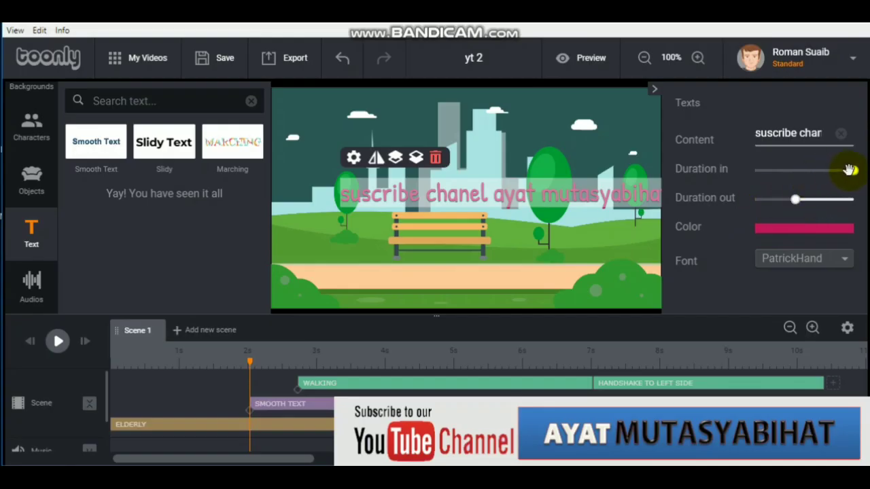
left_click_drag(850, 170, 824, 180)
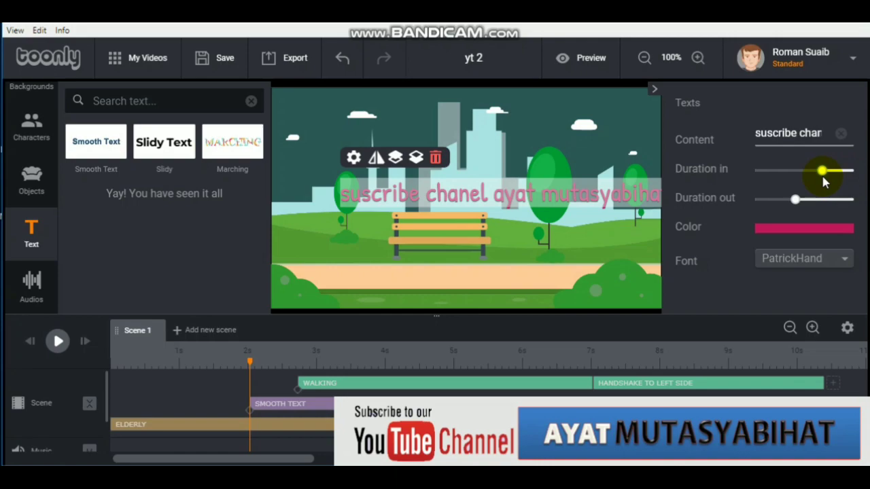